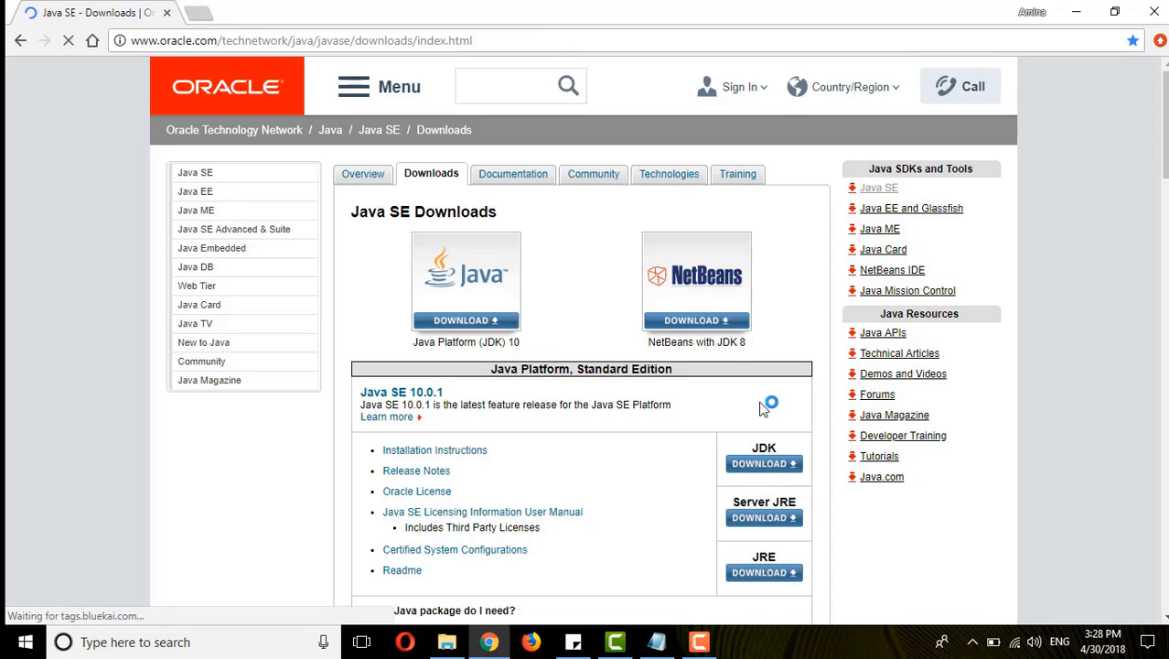
- Accept the license agreement for JDK 10.0.1 and download the Windows installer jdk-10.0.1_windows-x64_bin.exe into the Selenium folder
click(757, 470)
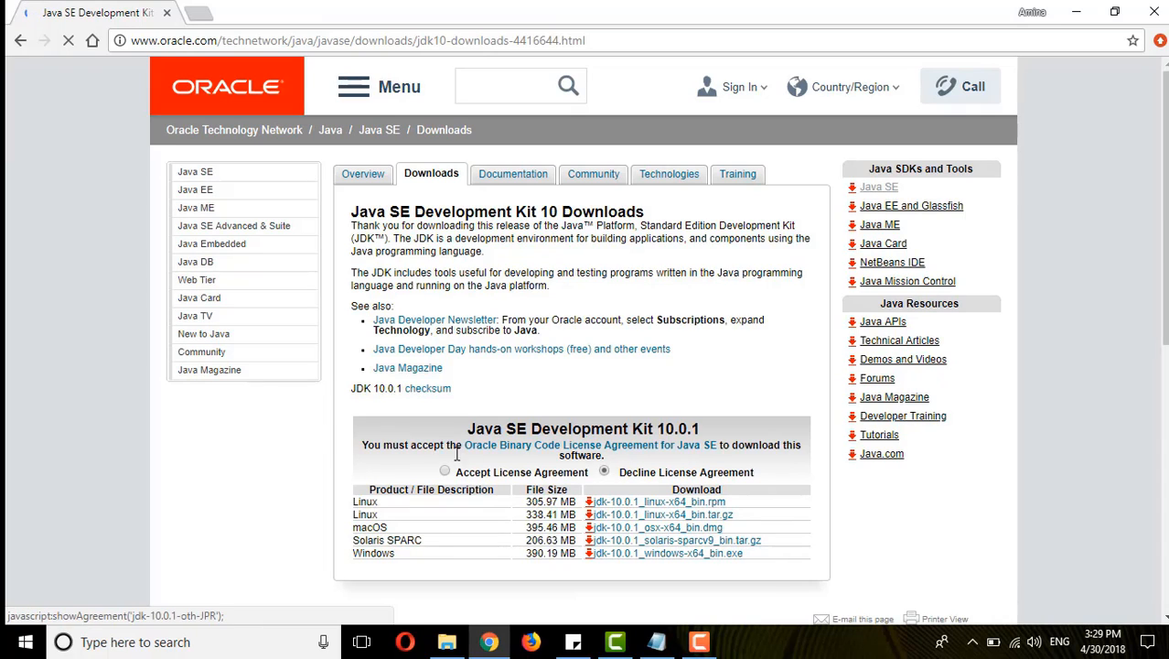
drag(462, 473, 571, 473)
click(445, 472)
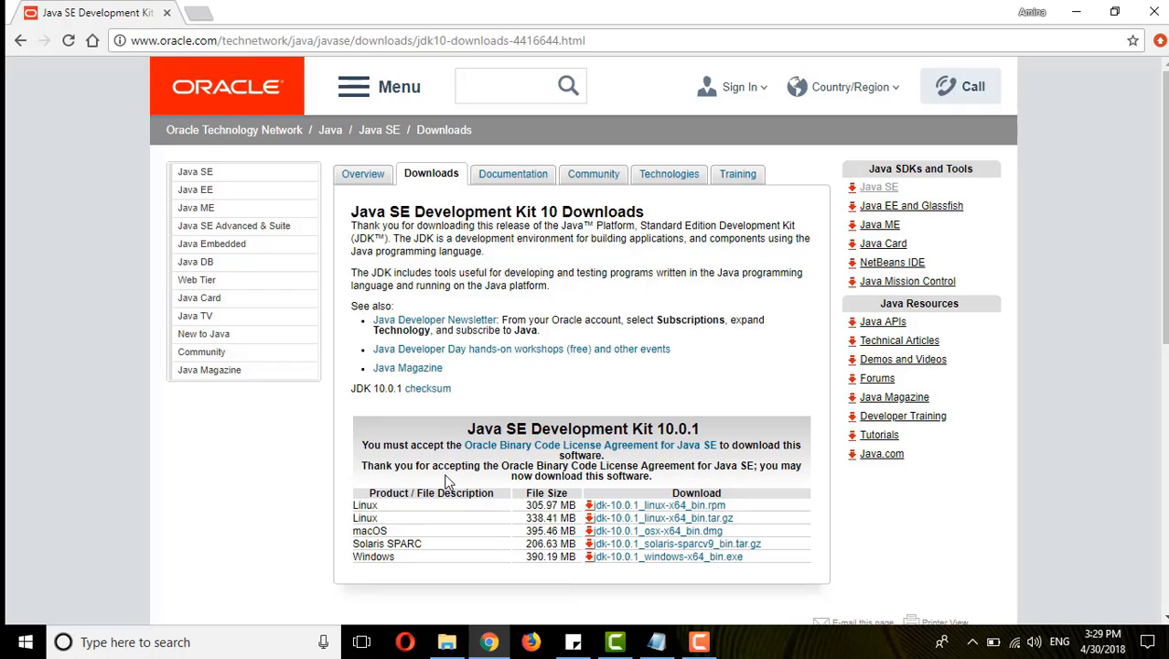
click(651, 558)
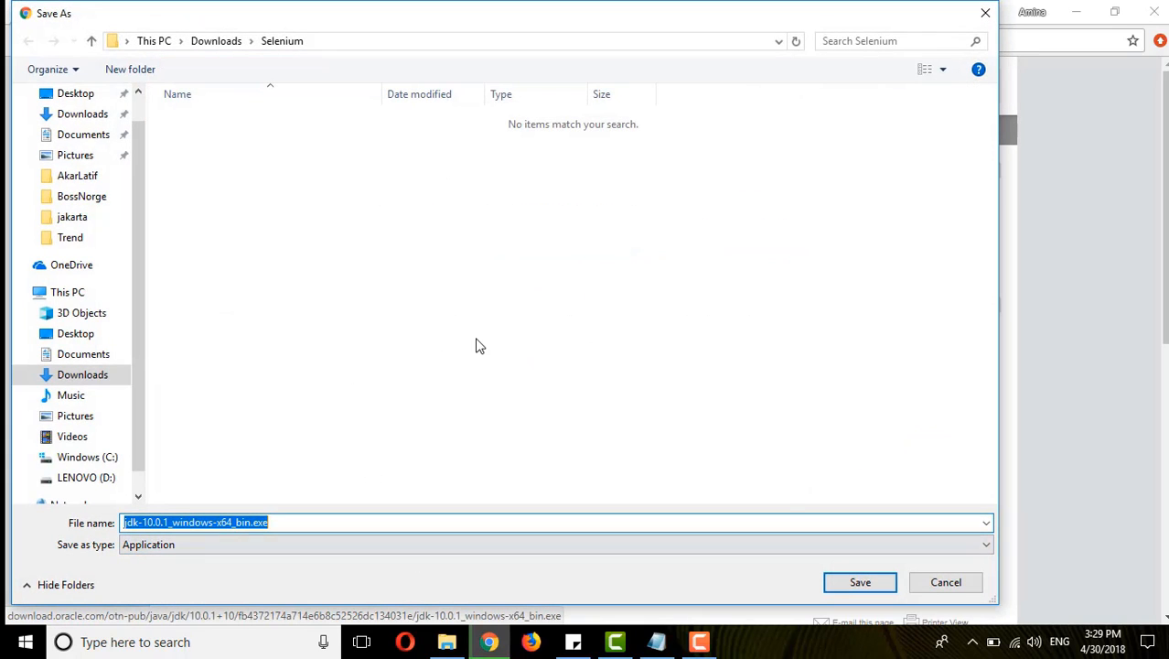
click(855, 585)
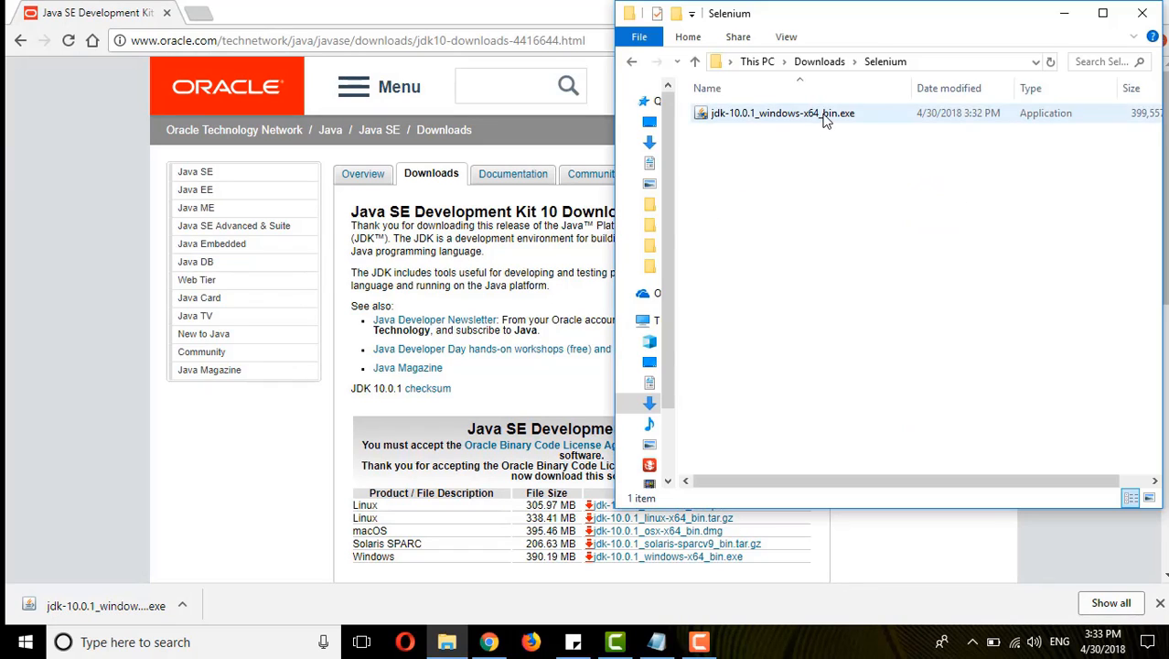
- Run jdk-10.0.1_windows-x64_bin.exe from the Selenium download folder and complete the JDK installation
click(923, 66)
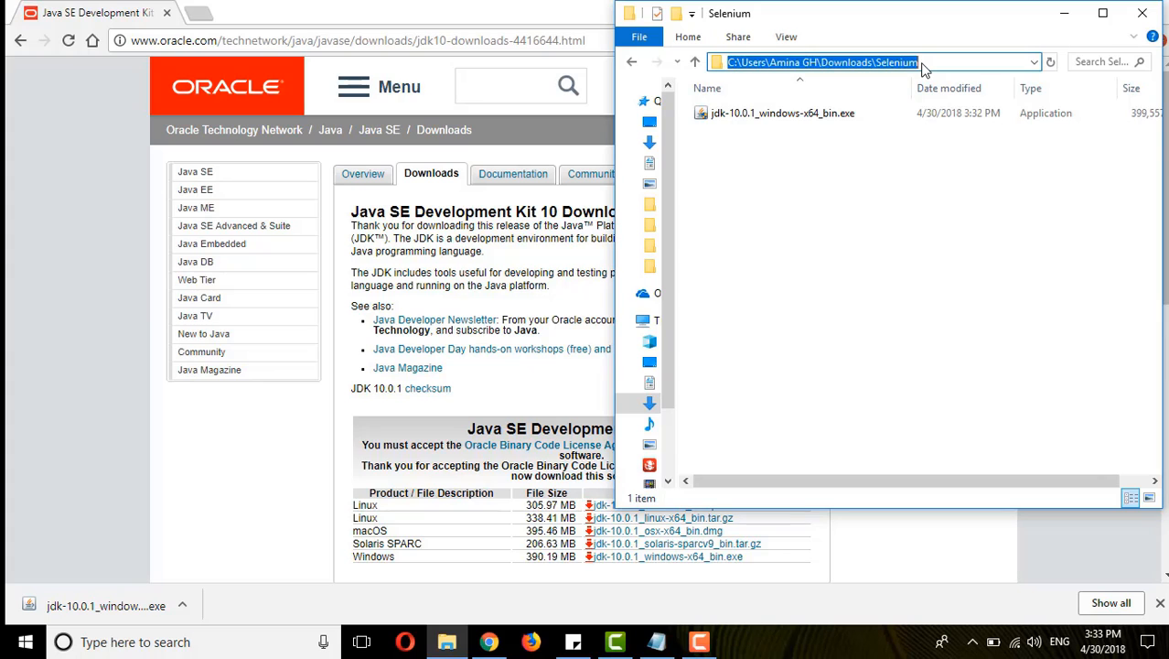
double_click(813, 116)
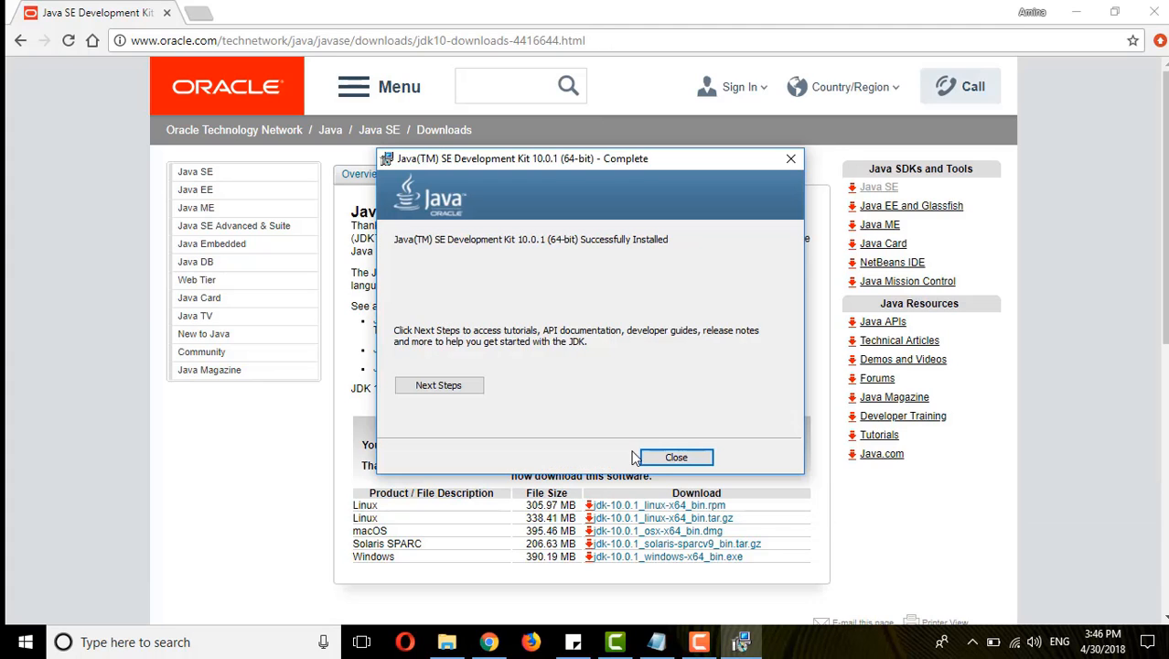
click(652, 459)
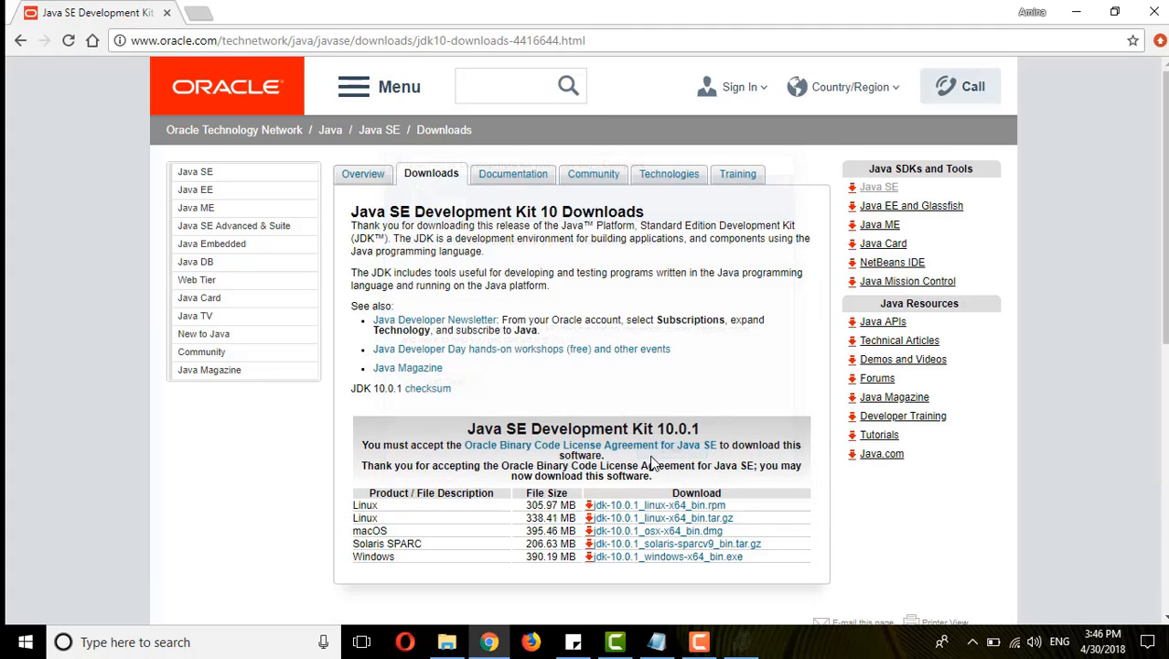
- Open Command Prompt and run java -version to check the installed Java version
click(212, 648)
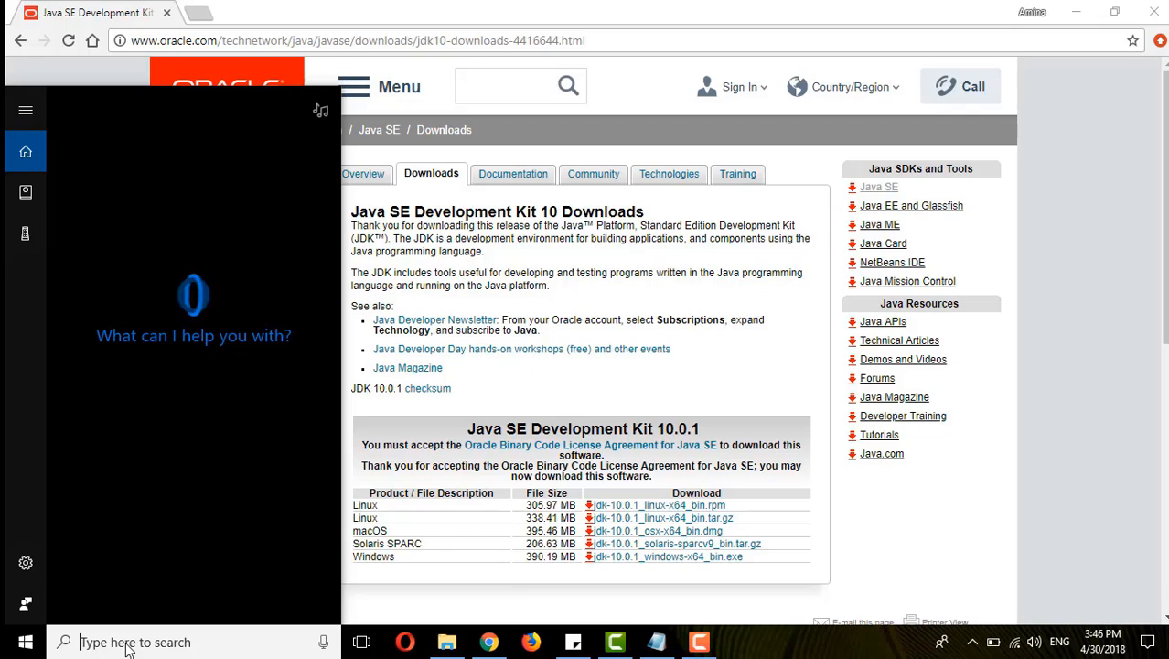
text(cmd)
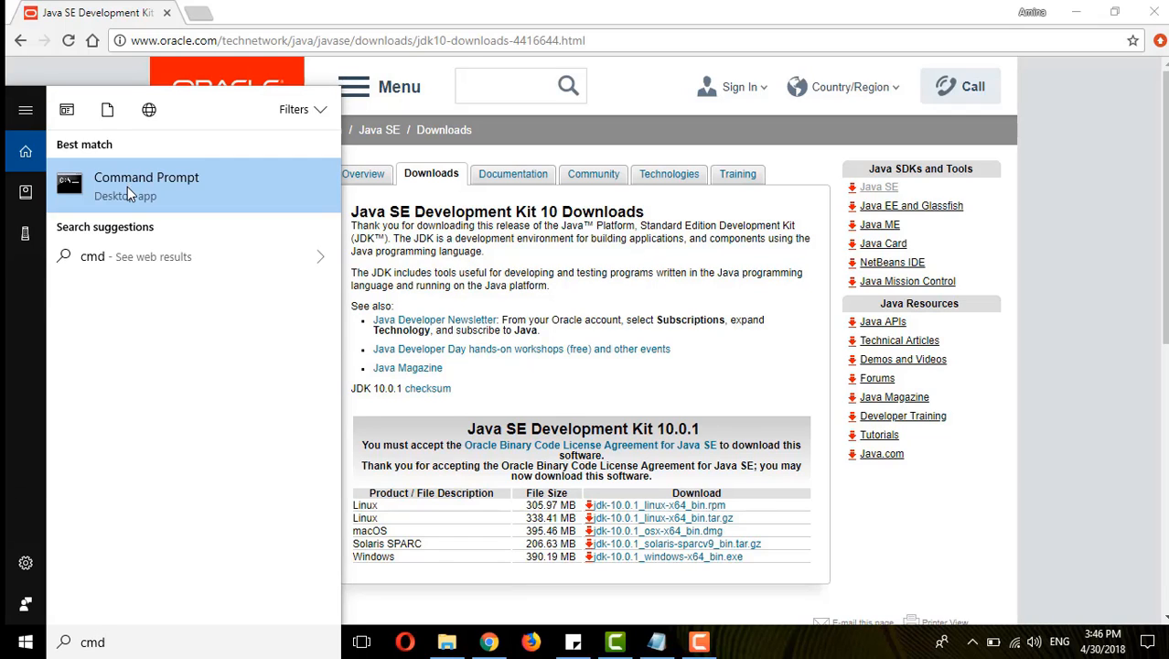
click(127, 186)
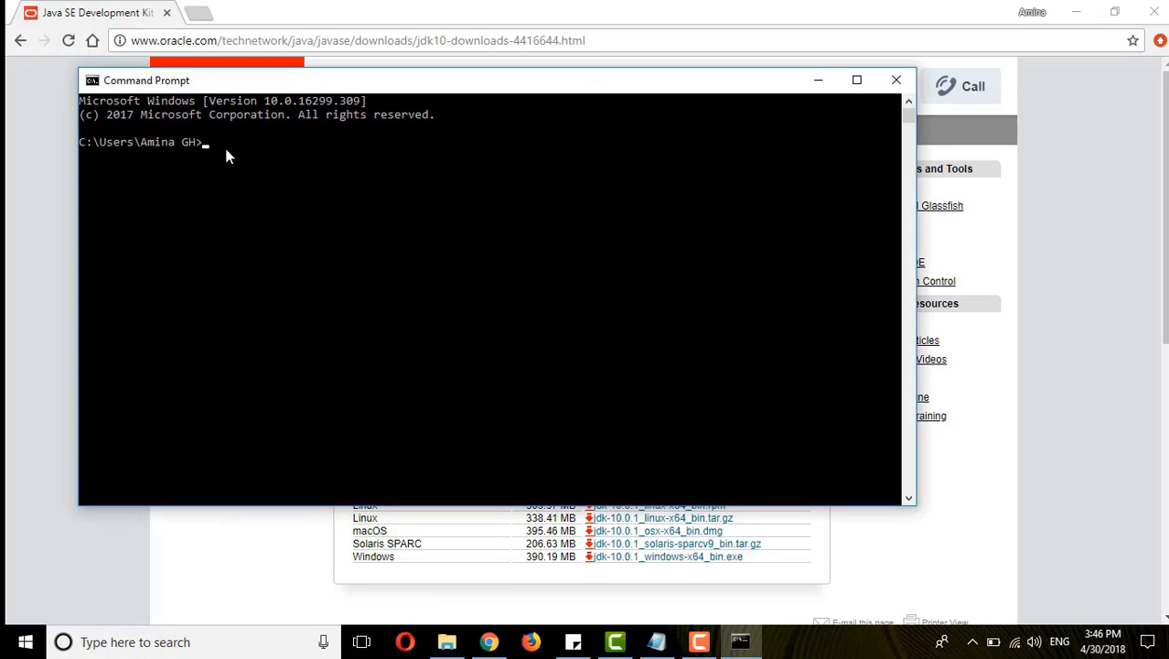
text(java -ve)
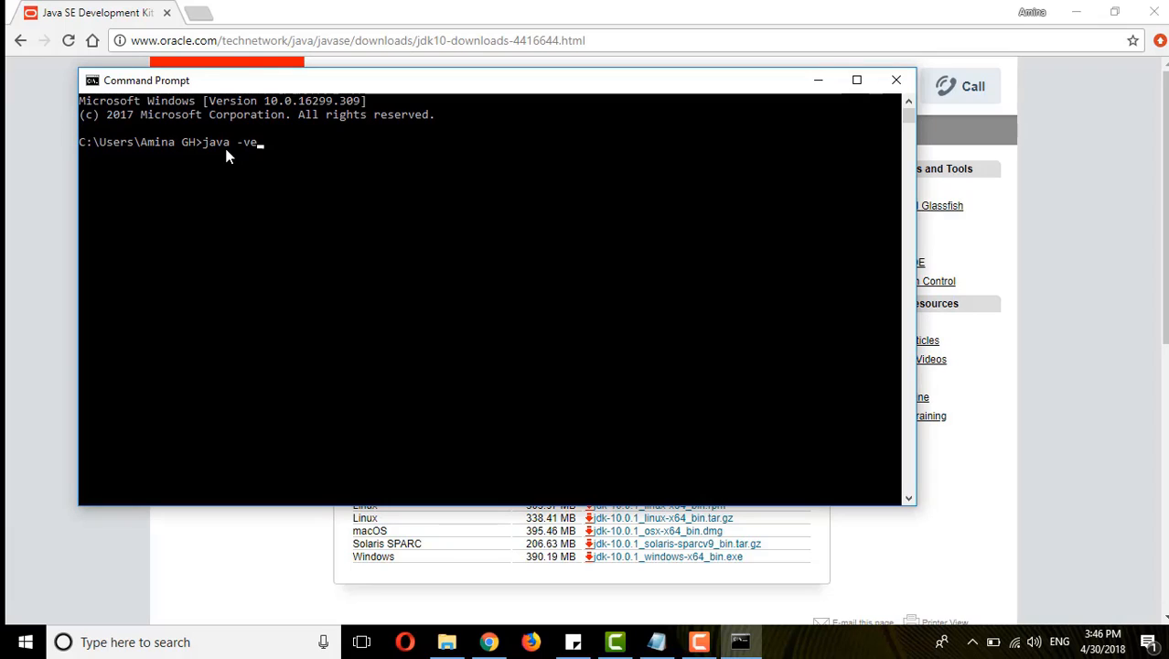
text(rsion)
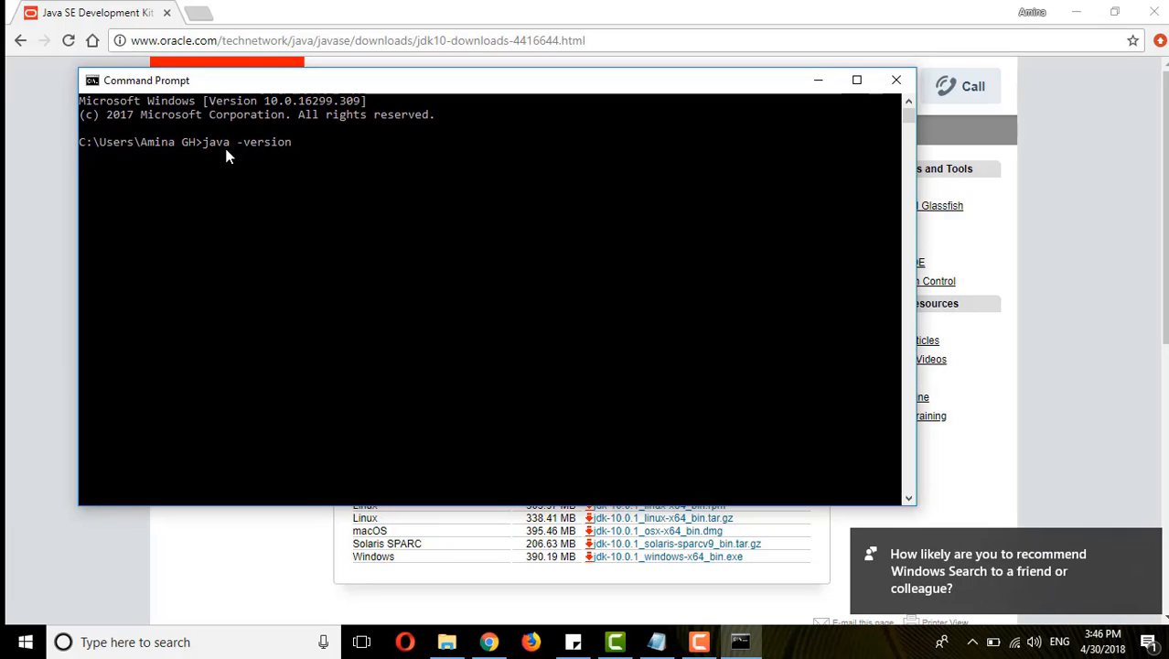
key(Return)
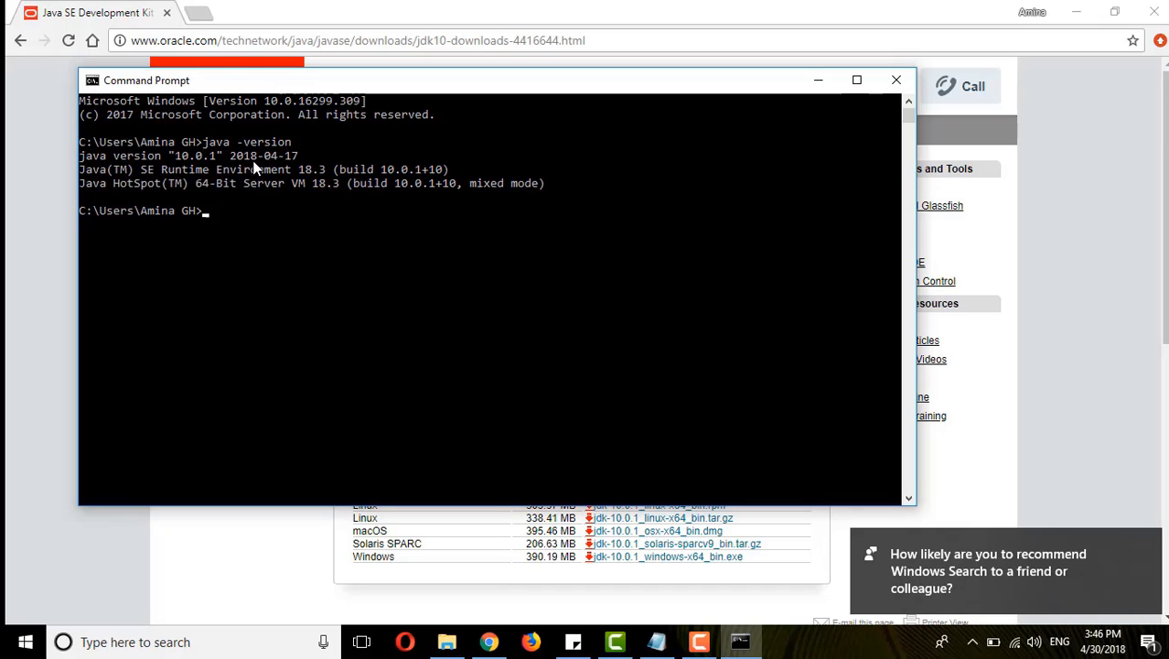
drag(169, 155, 277, 153)
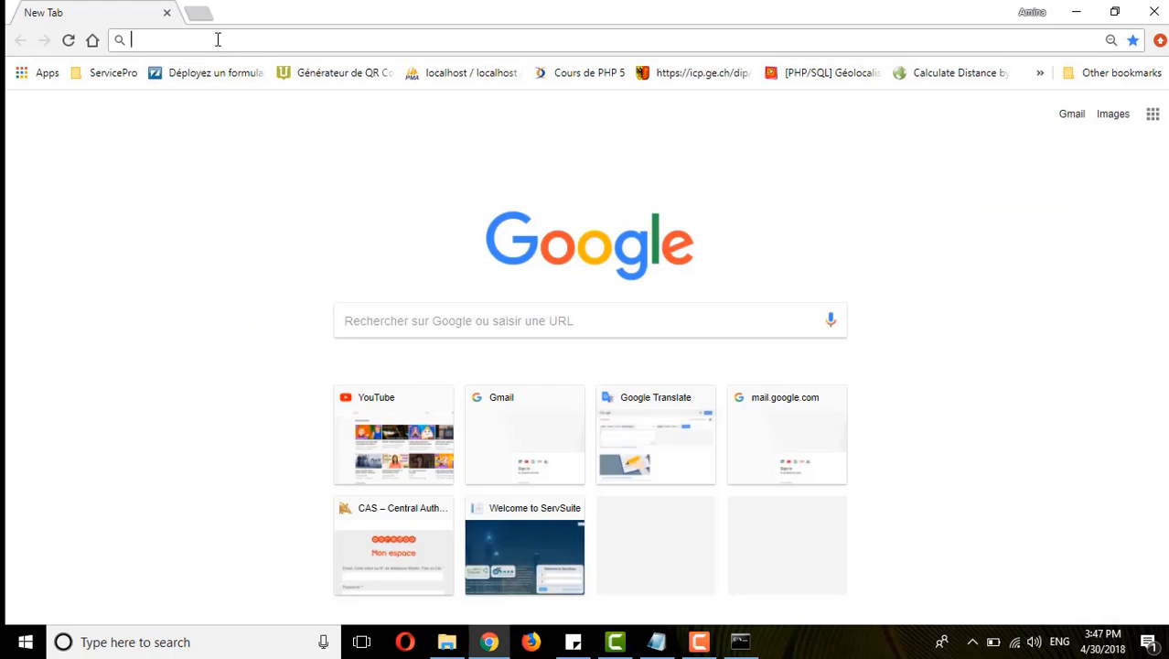
click(217, 40)
text(http://www.eclipse.org/downloads/)
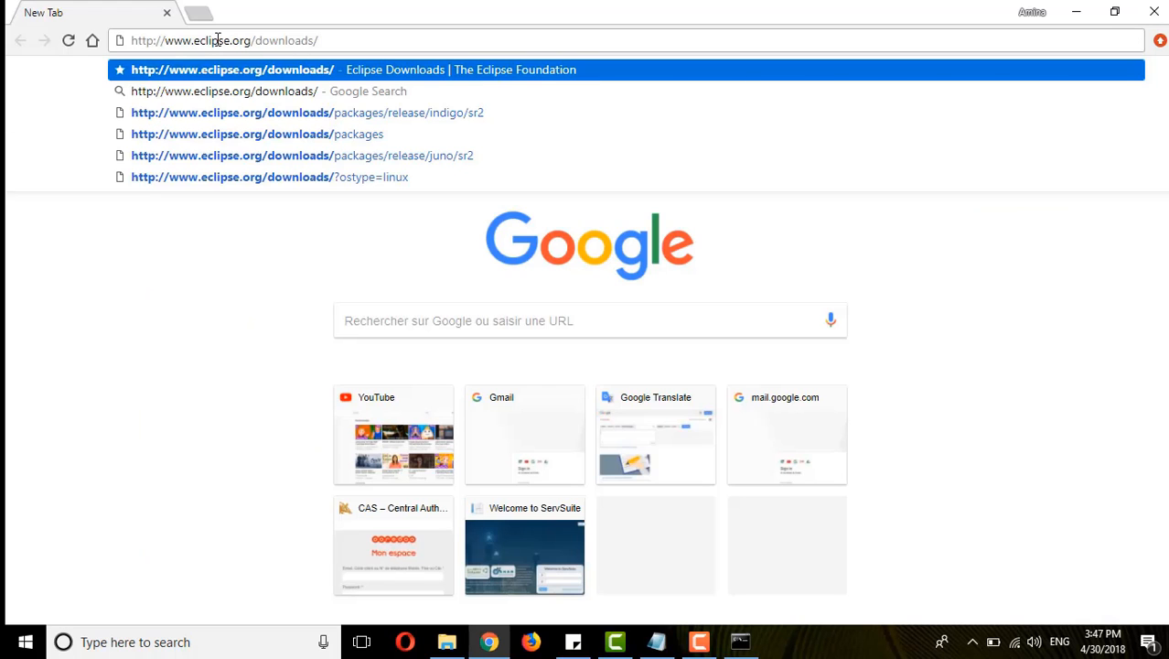
key(Return)
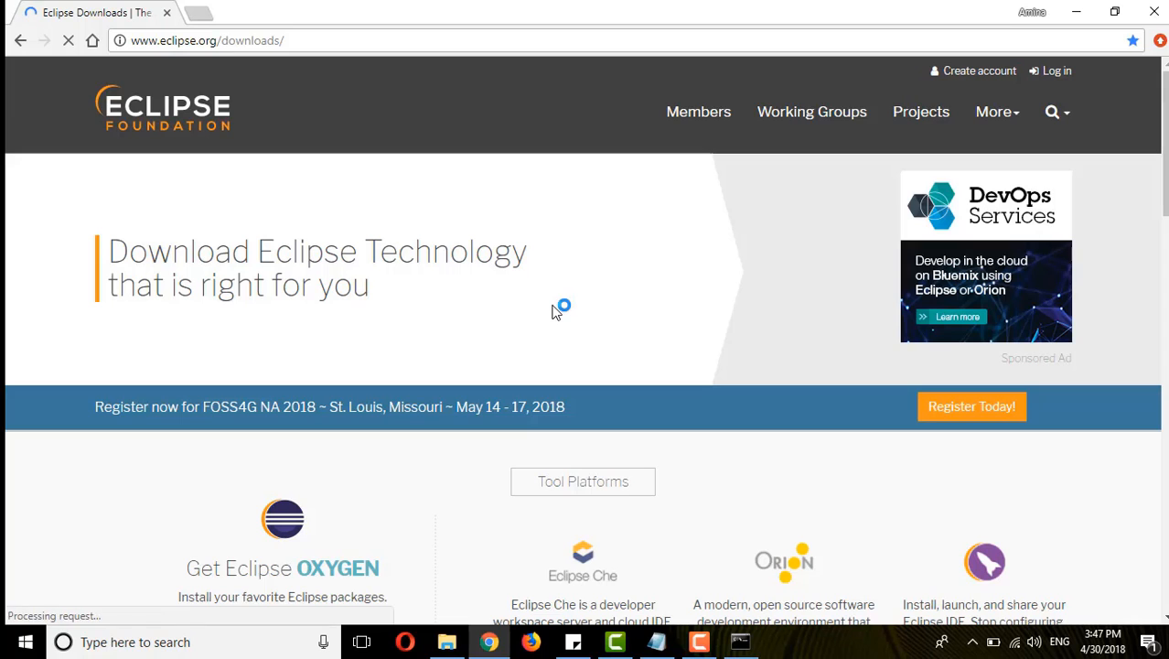
- Download the 64-bit Eclipse Oxygen installer eclipse-inst-win64.exe and save it in the Selenium folder
scroll(553, 311, down, 3)
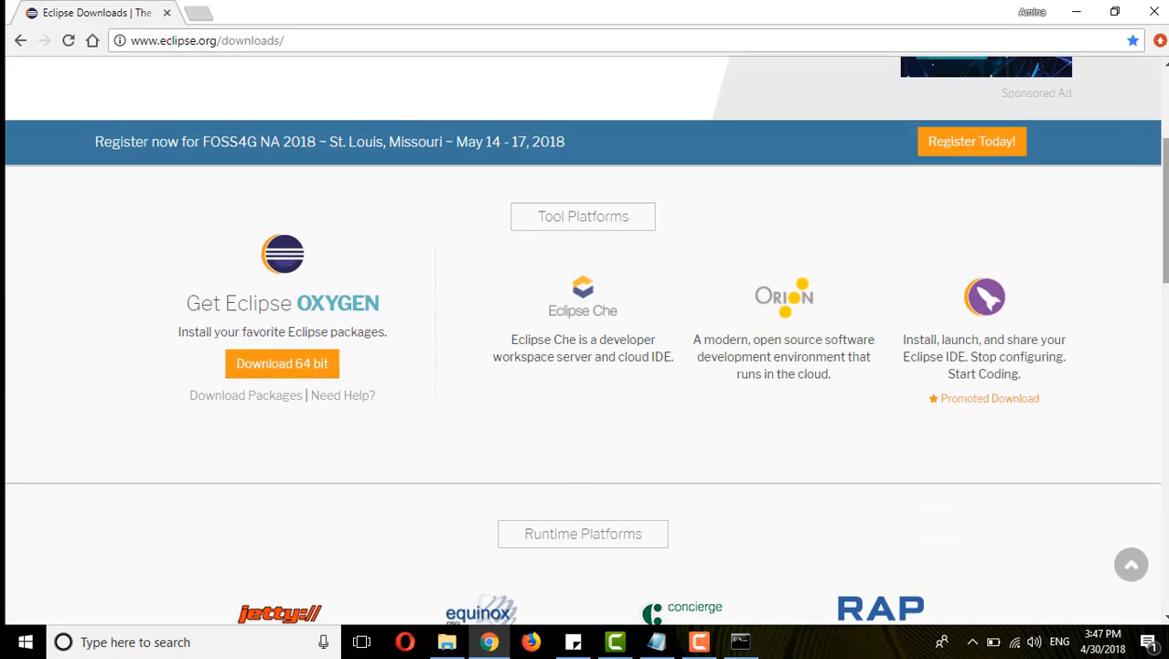
click(294, 367)
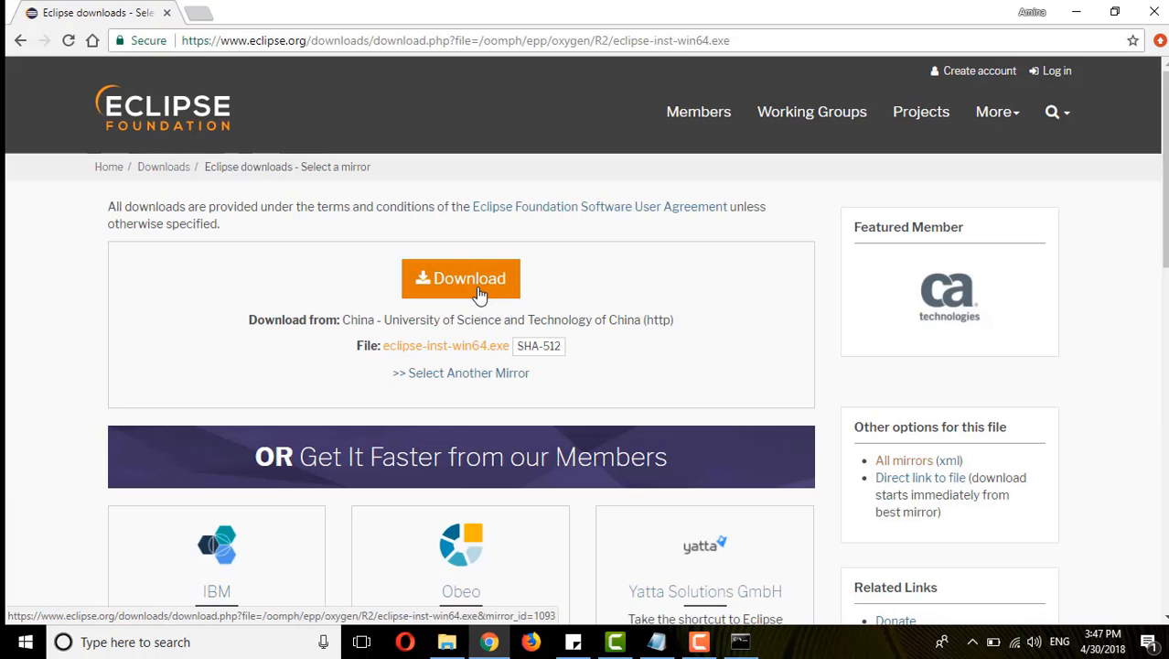
click(479, 292)
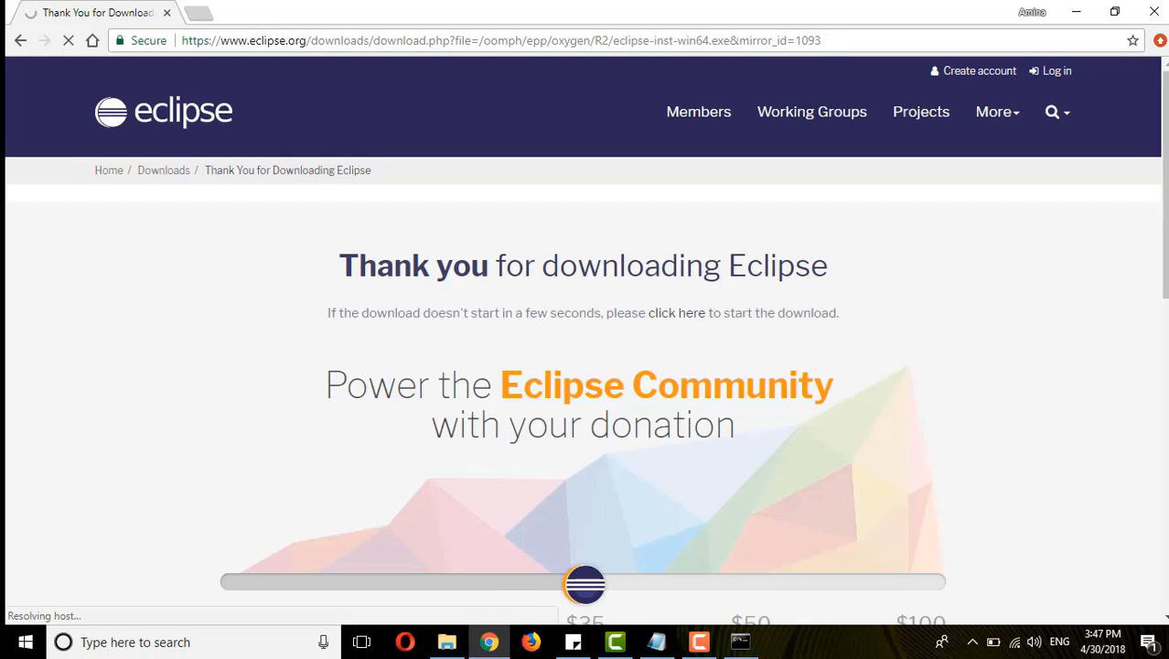
scroll(478, 293, down, 1)
scroll(584, 338, down, 2)
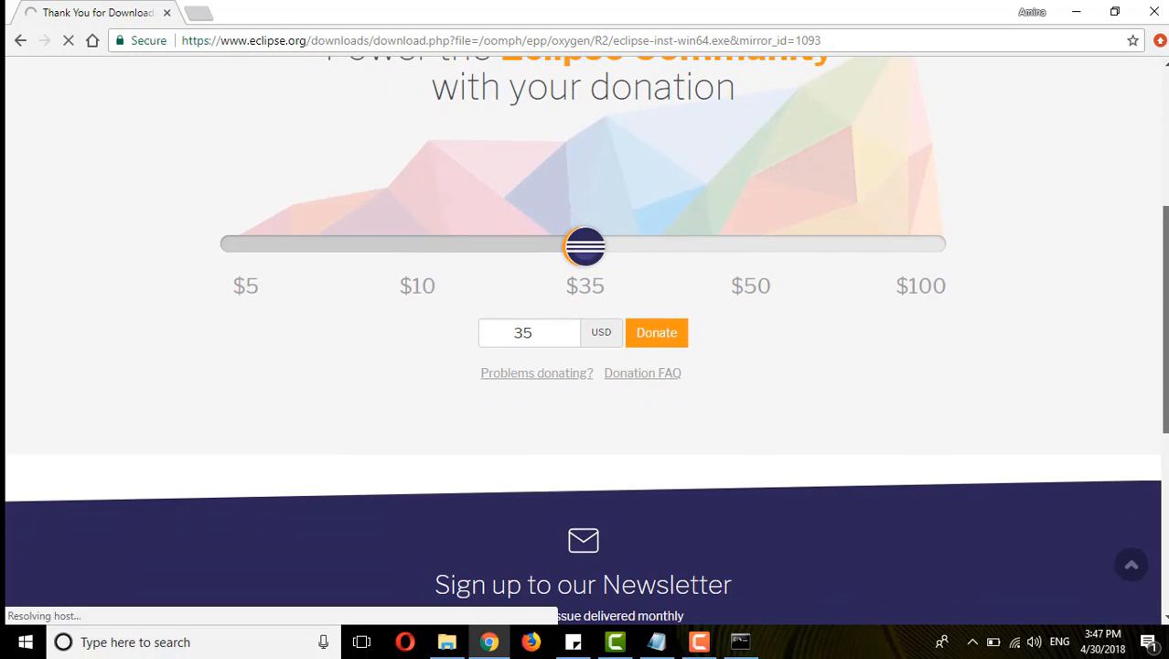
scroll(583, 338, up, 1)
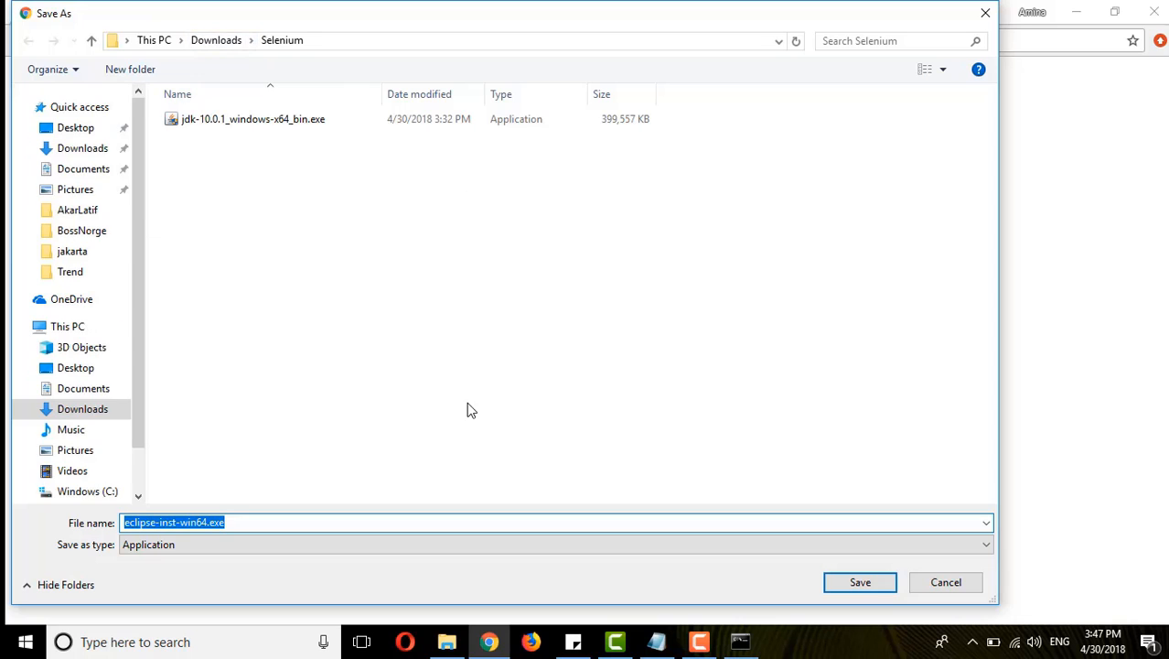
click(844, 582)
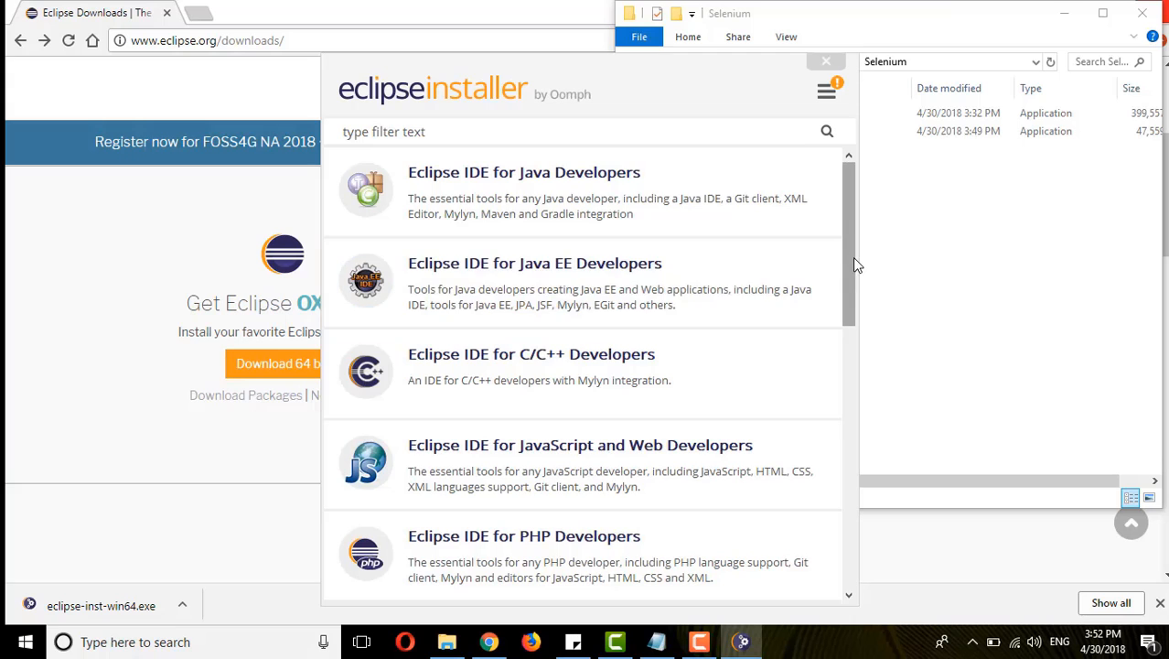
- Install Eclipse IDE for Java Developers in the default folder, accepting the Eclipse Foundation Software User Agreement and remembering accepted licenses
drag(853, 257, 854, 216)
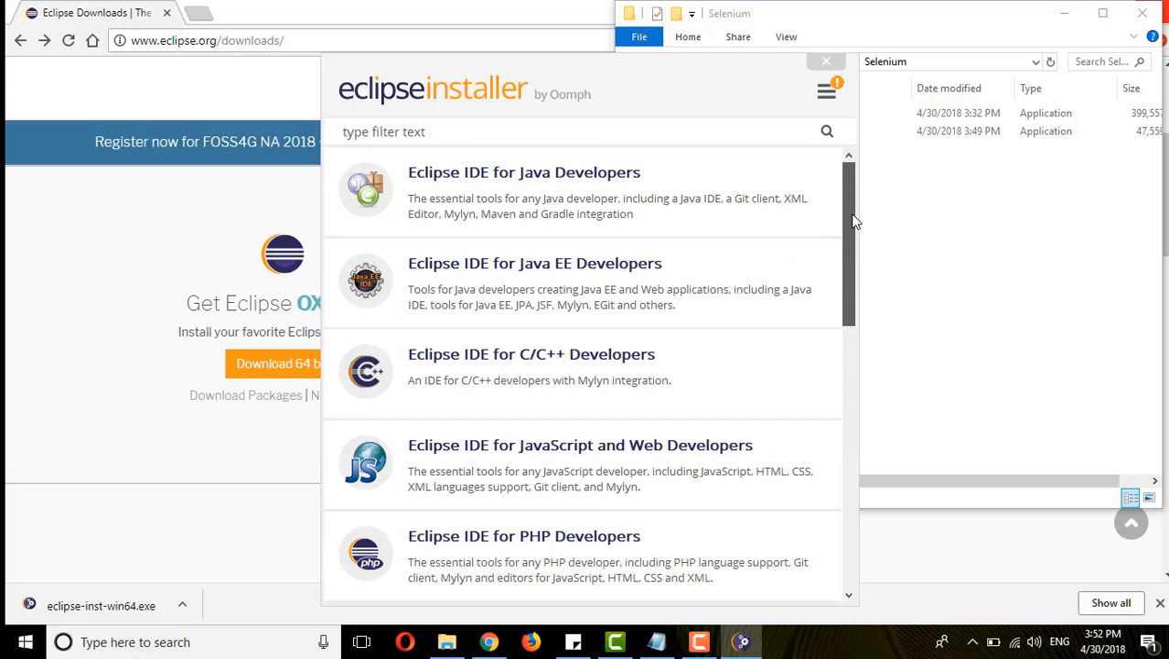
click(599, 200)
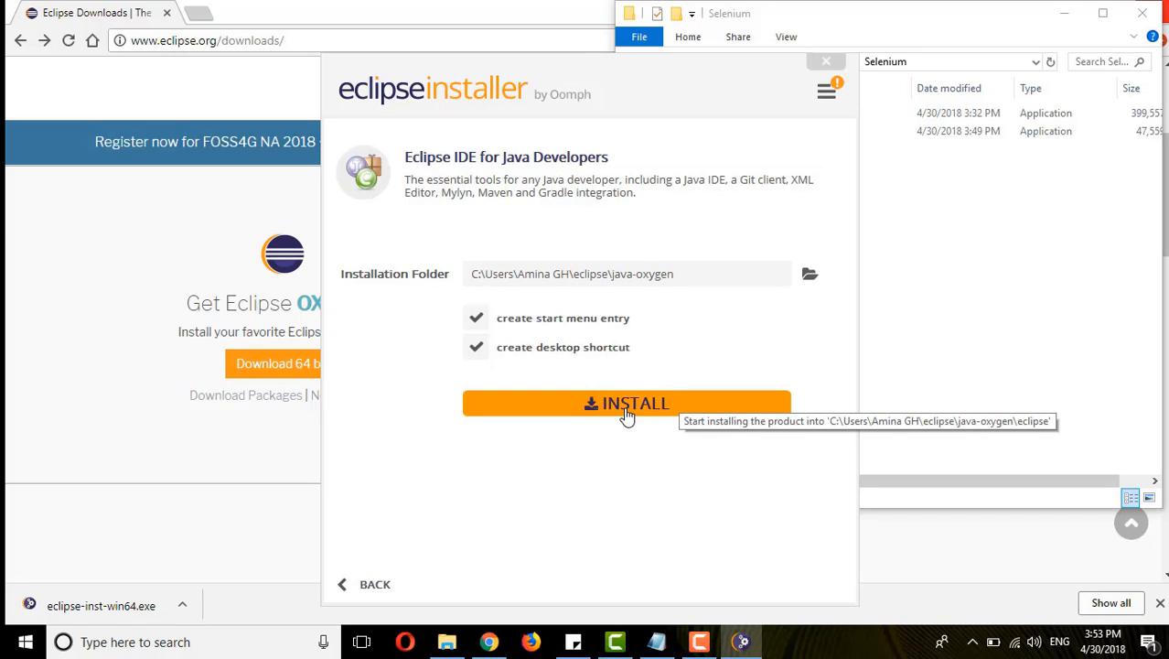
click(627, 405)
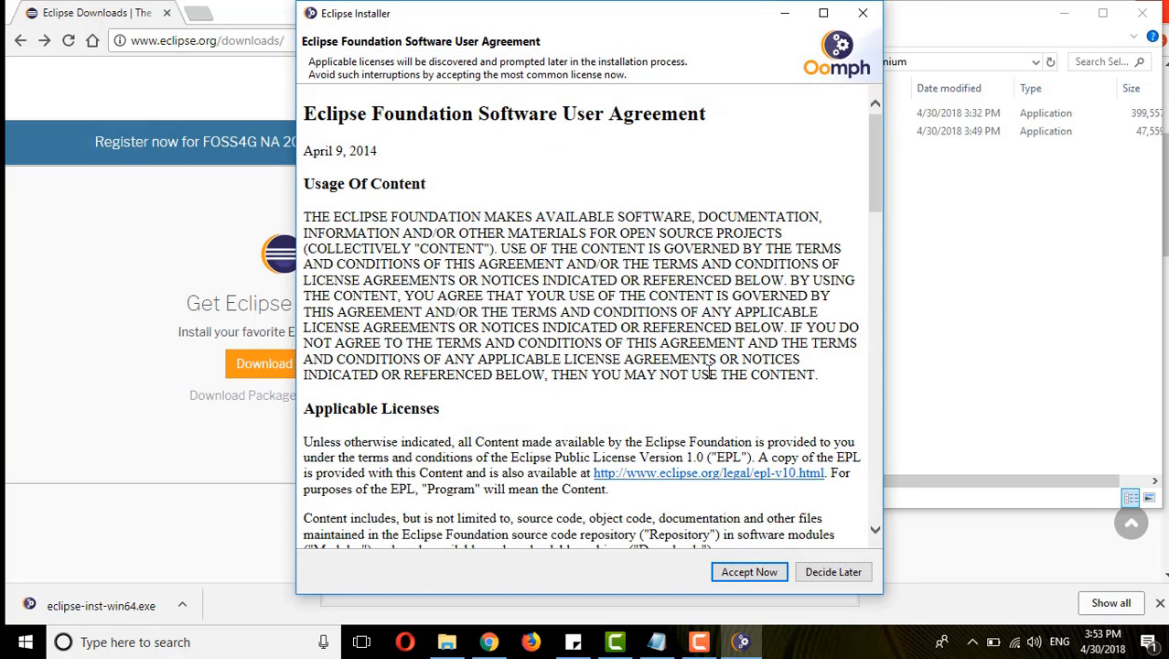
click(773, 575)
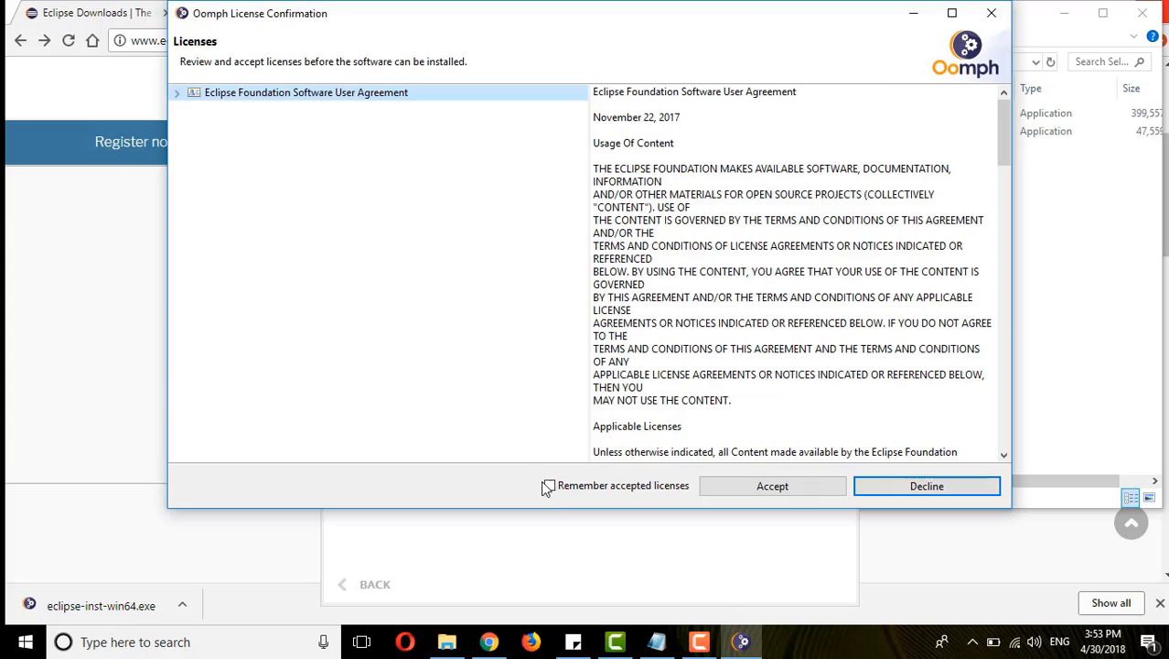
click(549, 485)
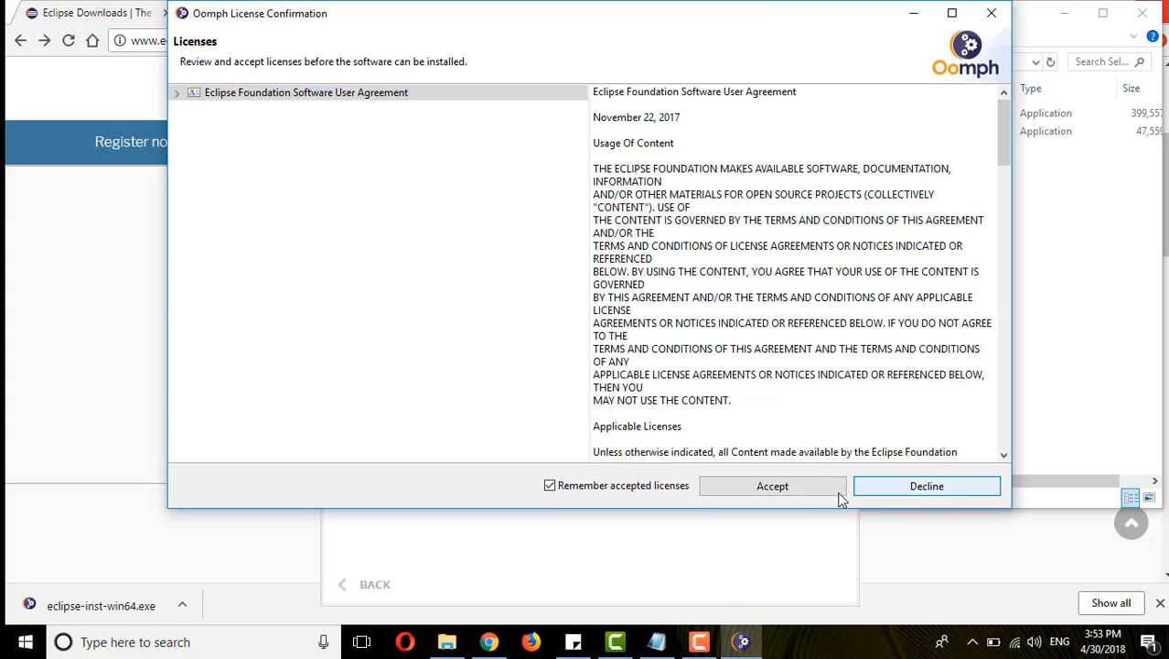
click(804, 484)
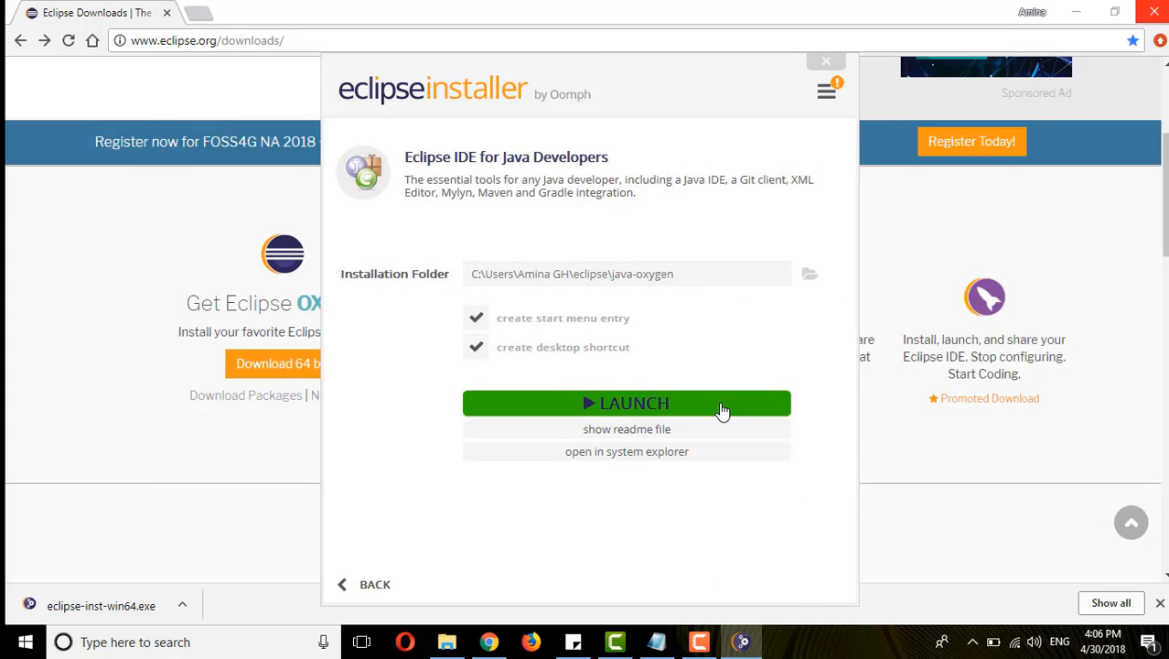
- Launch the installed Eclipse IDE with the default eclipse-workspace directory as its workspace
click(720, 409)
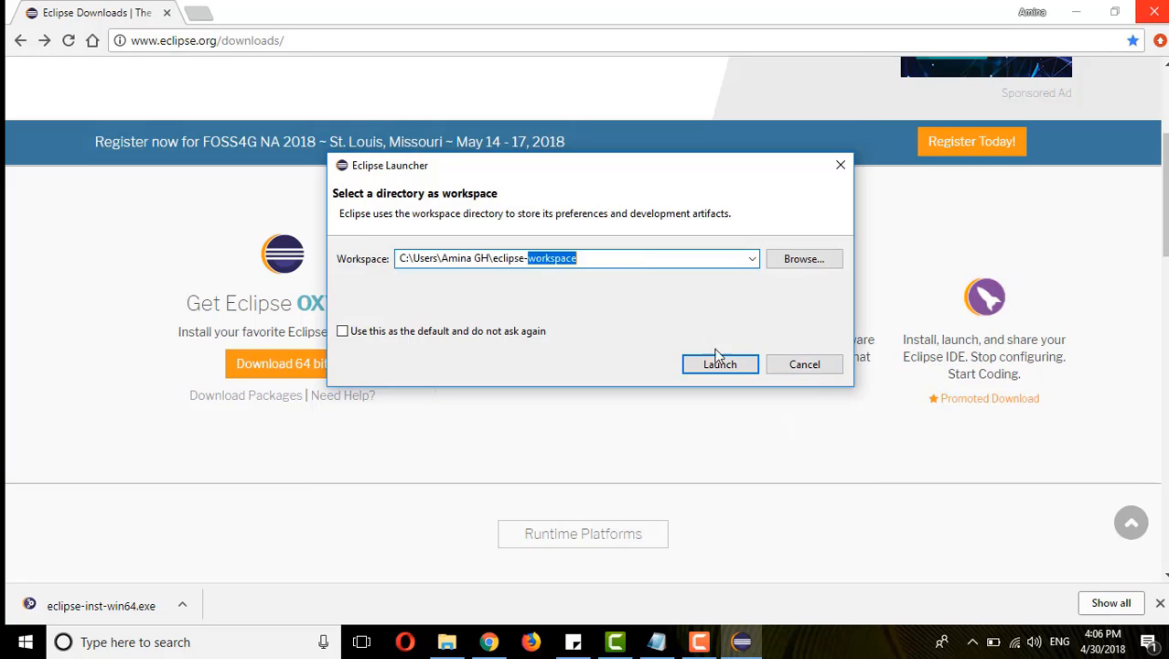
click(718, 363)
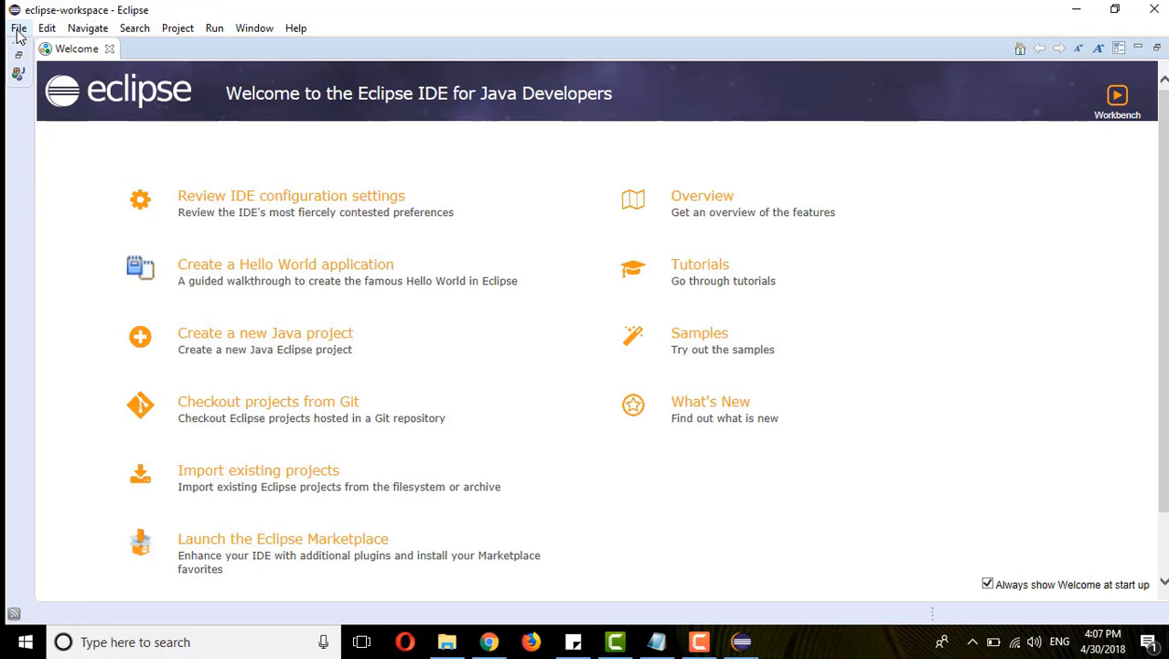
- Create a Java project named testSelenium with the default location and JavaSE-10 environment, and close the Welcome page
click(19, 33)
mouse_move(34, 56)
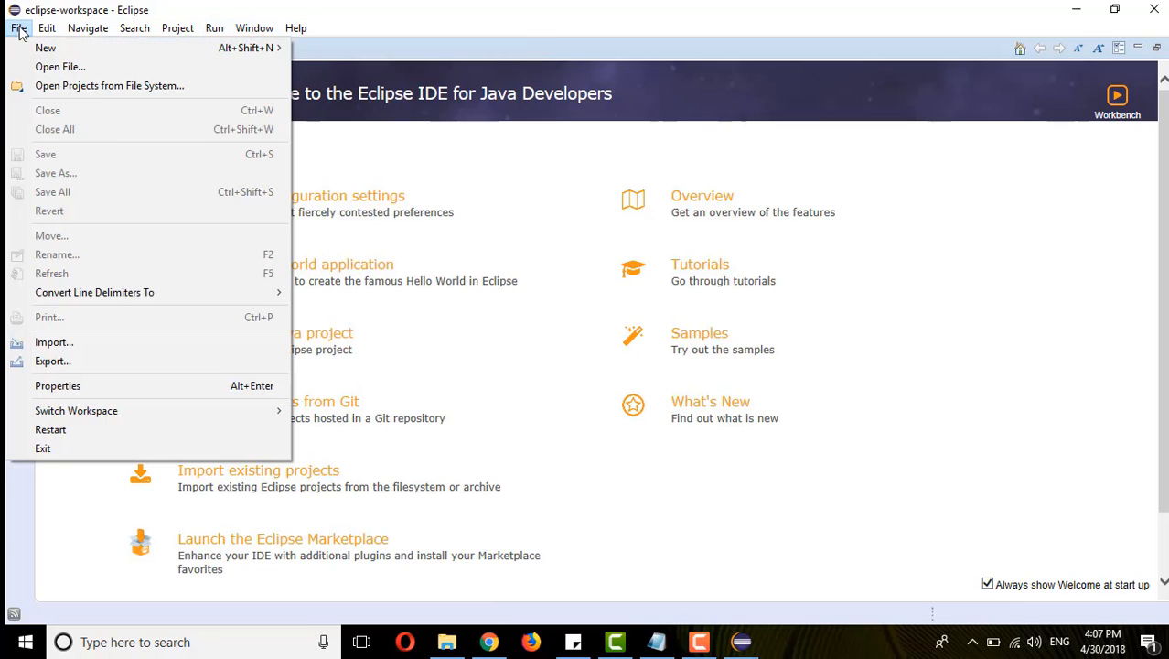
mouse_move(112, 51)
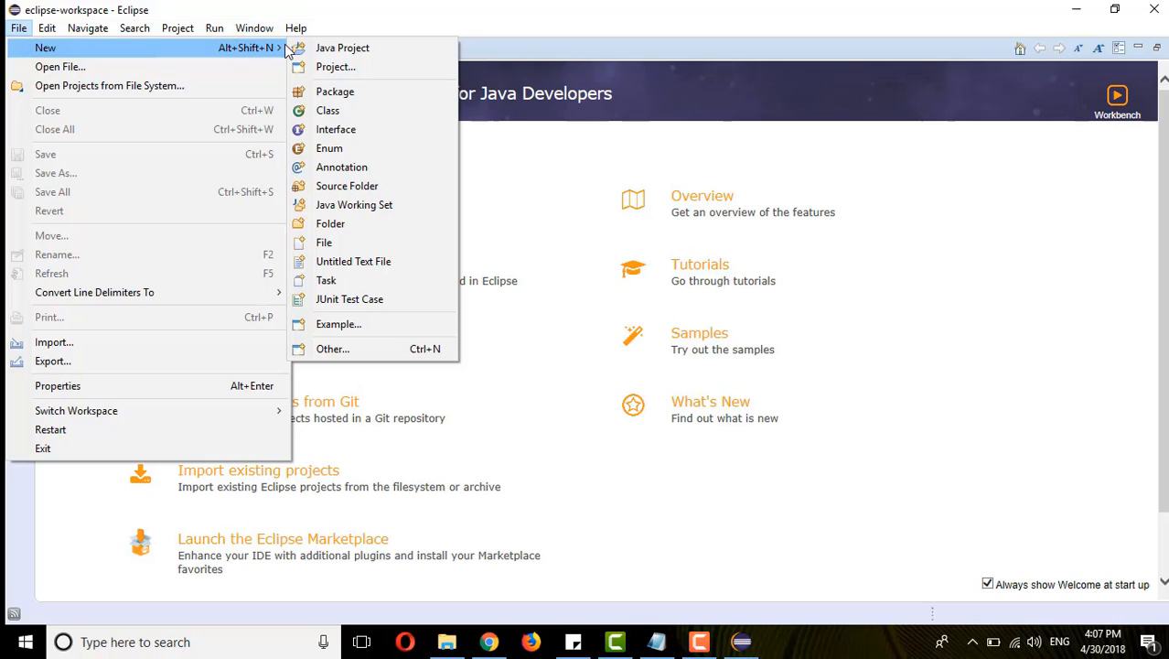
click(324, 51)
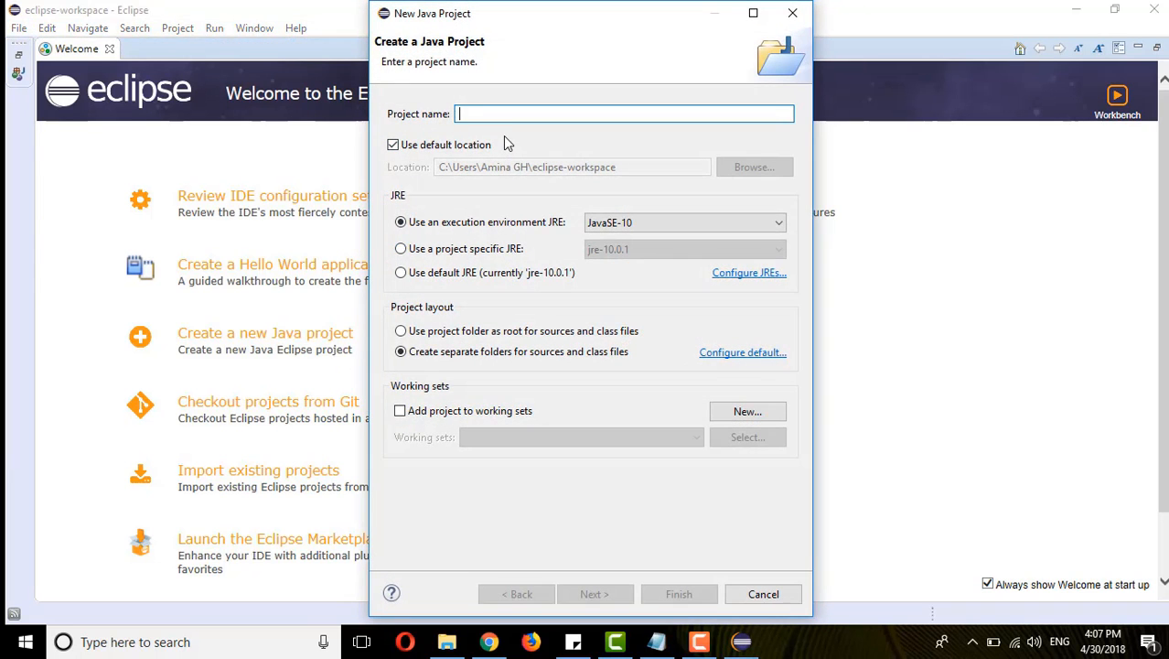
text(test)
key(Caps_Lock)
text(S)
key(Caps_Lock)
text(elenium)
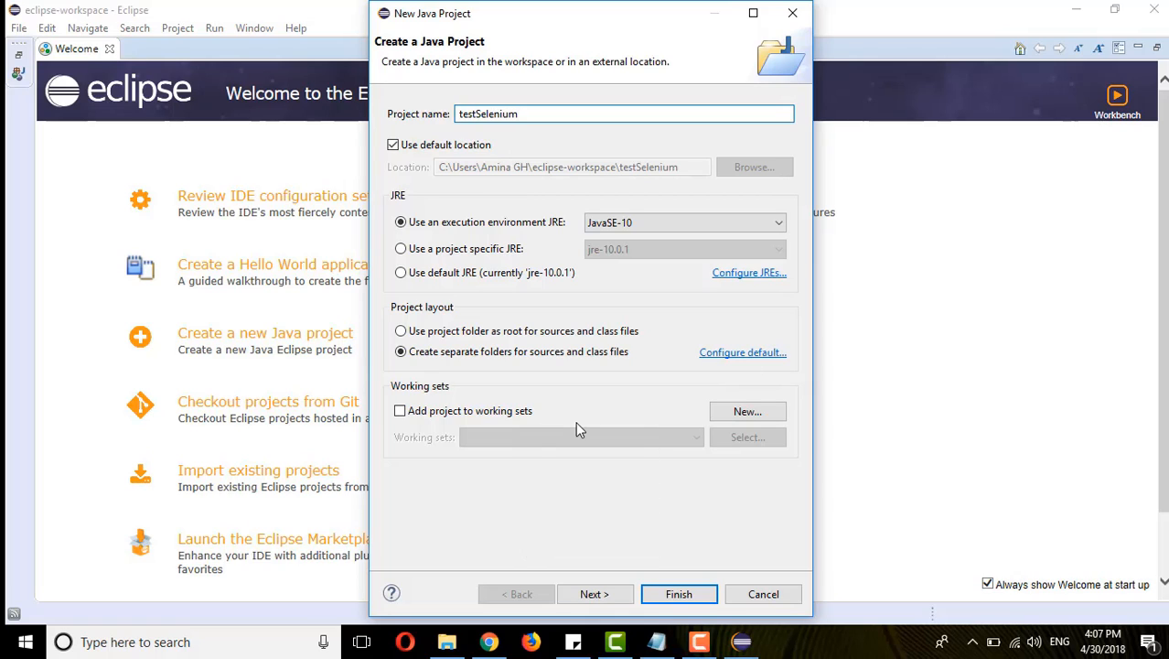
click(626, 595)
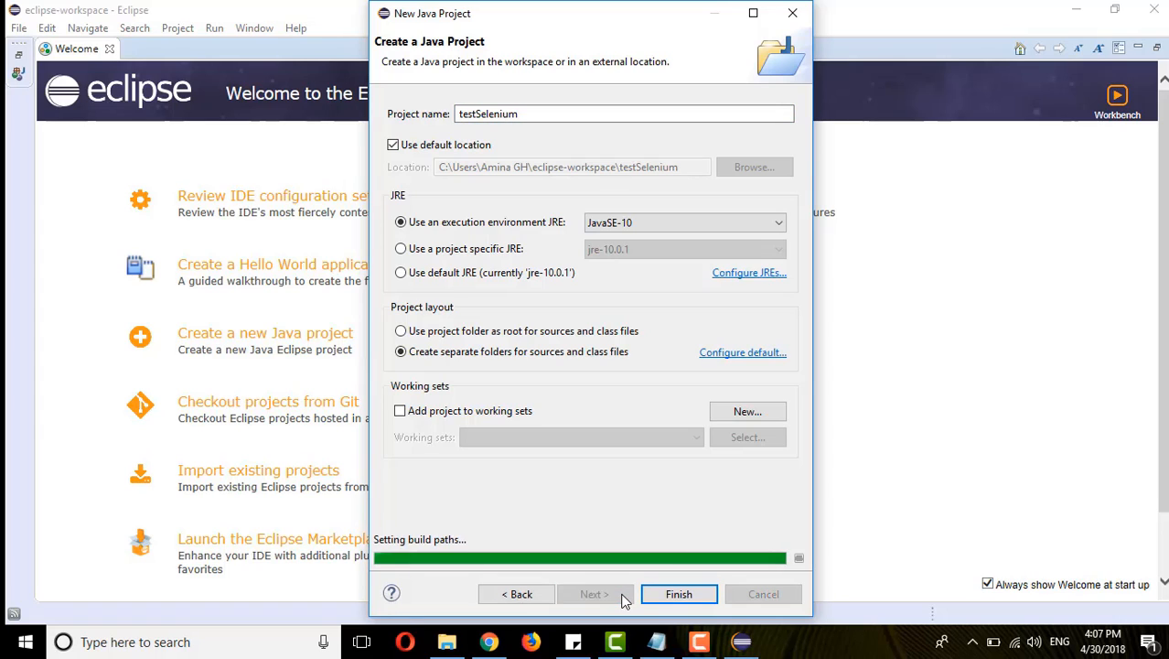
click(668, 595)
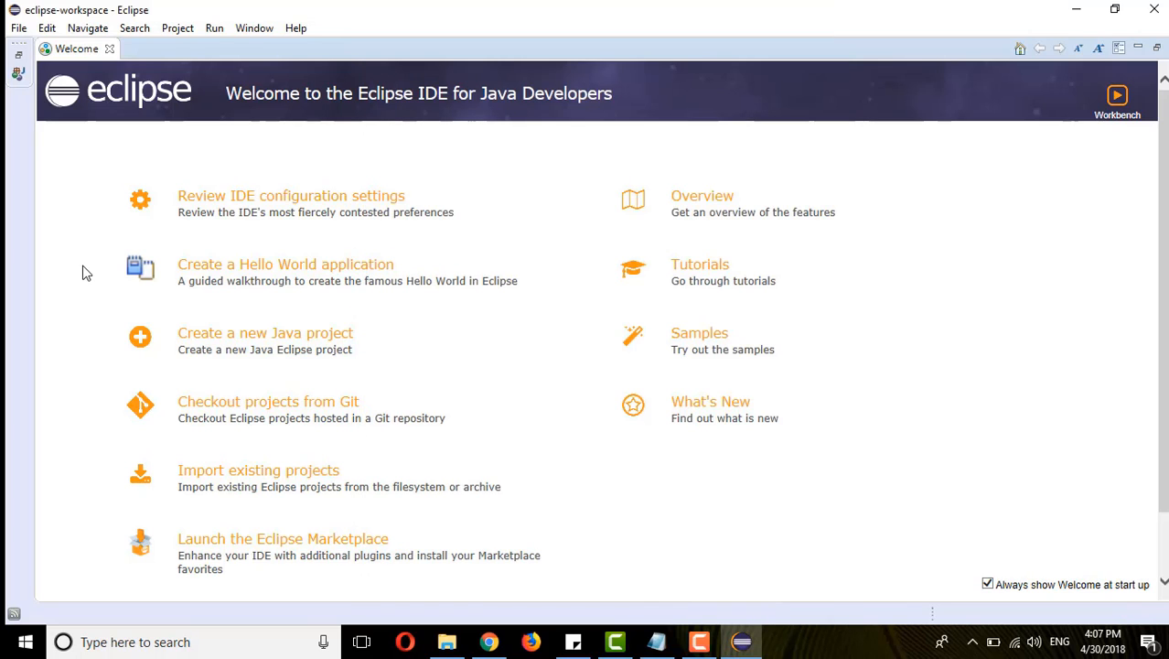
click(109, 49)
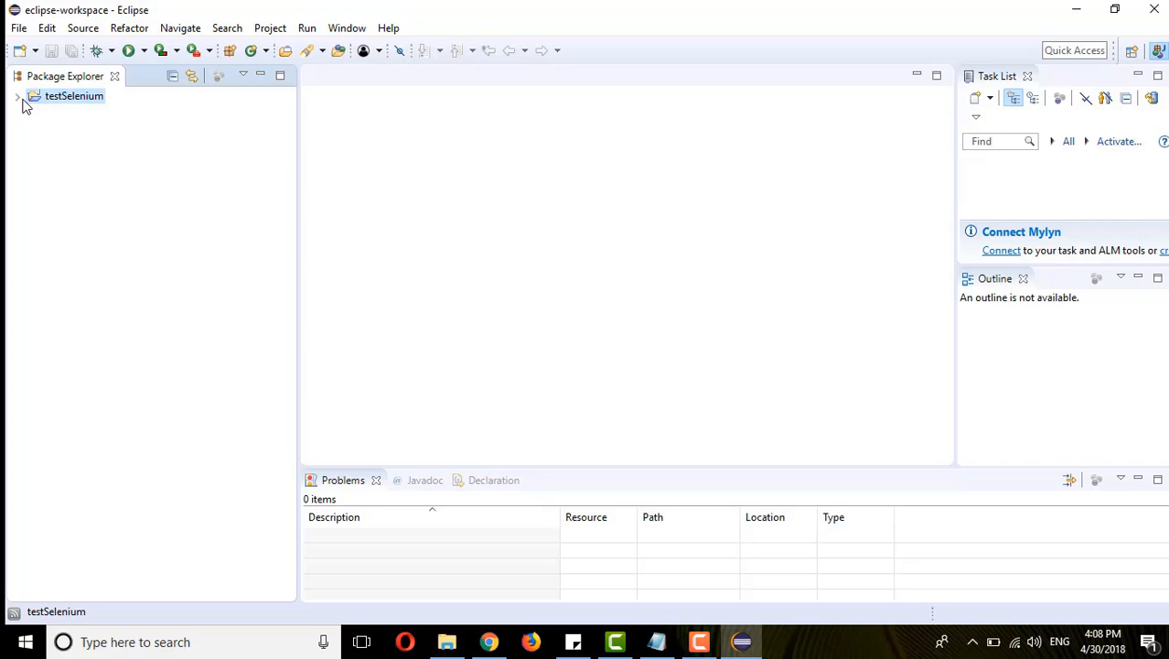
- Create a package named selenium in the src folder of the testSelenium project
click(16, 96)
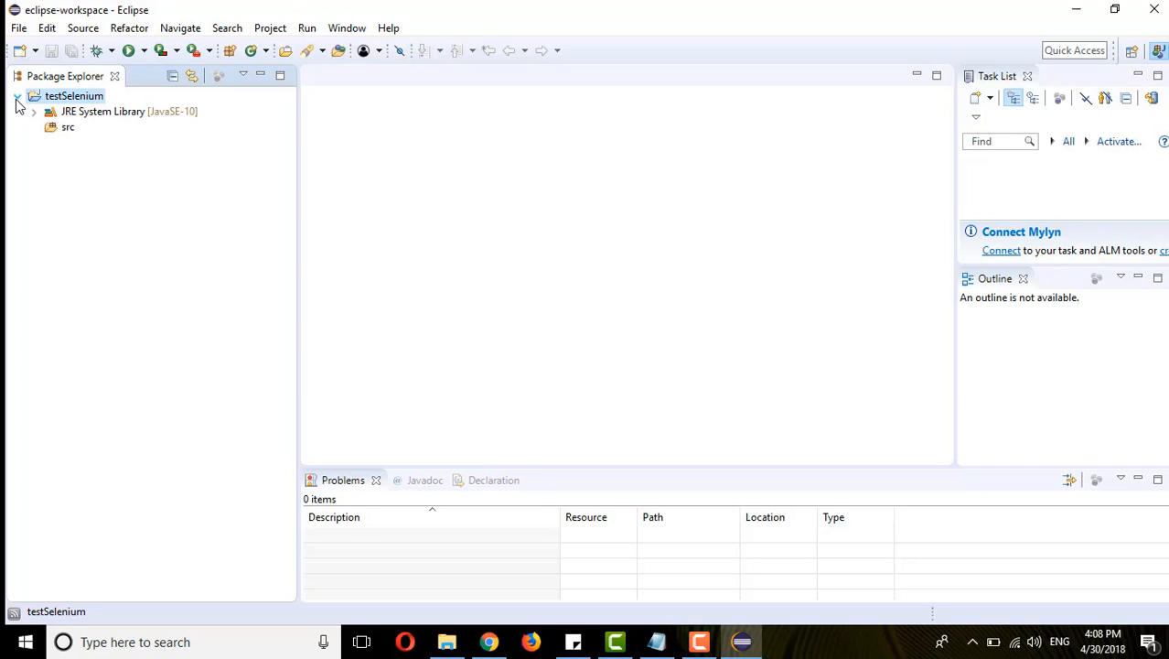
click(59, 131)
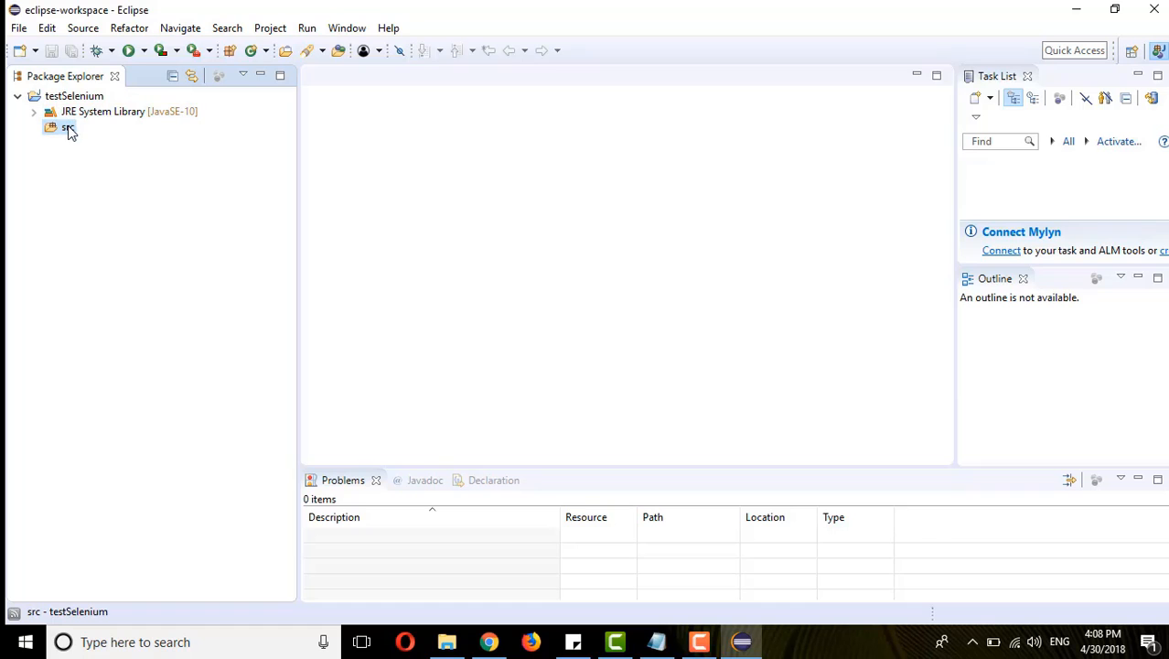
right_click(69, 131)
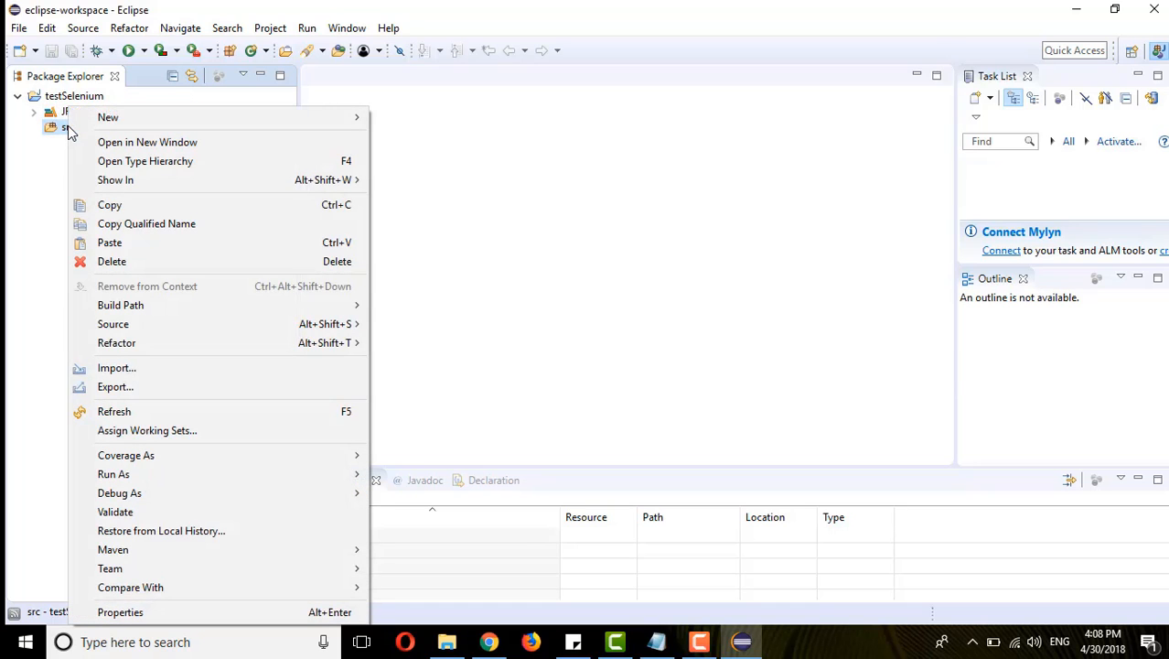
mouse_move(337, 127)
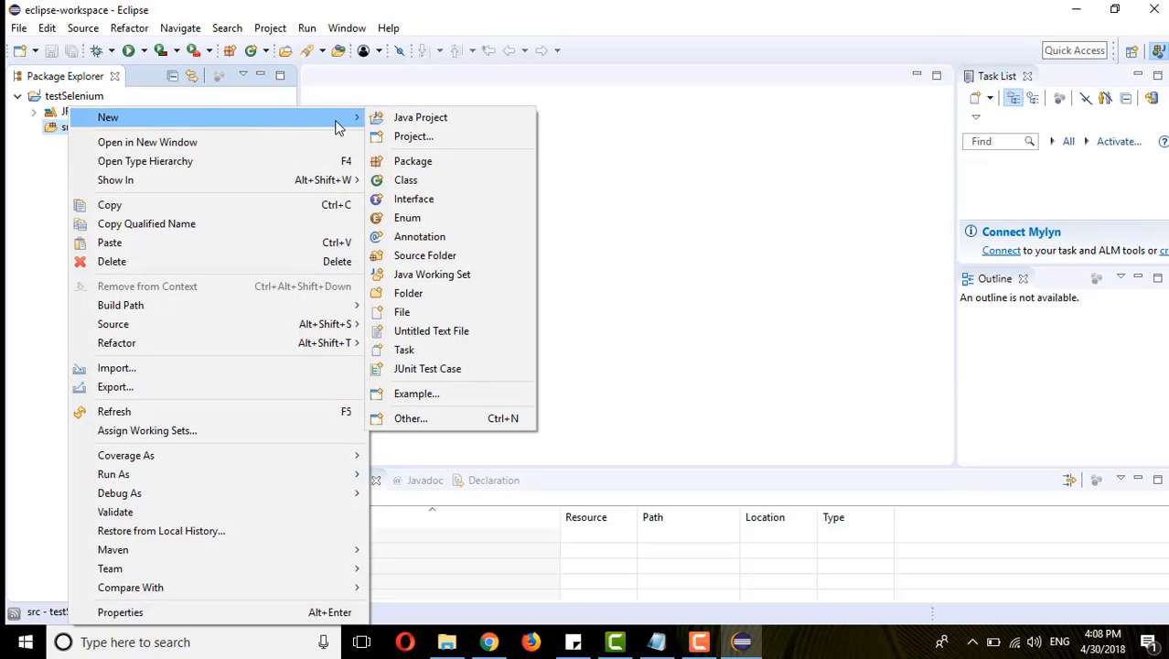
click(413, 161)
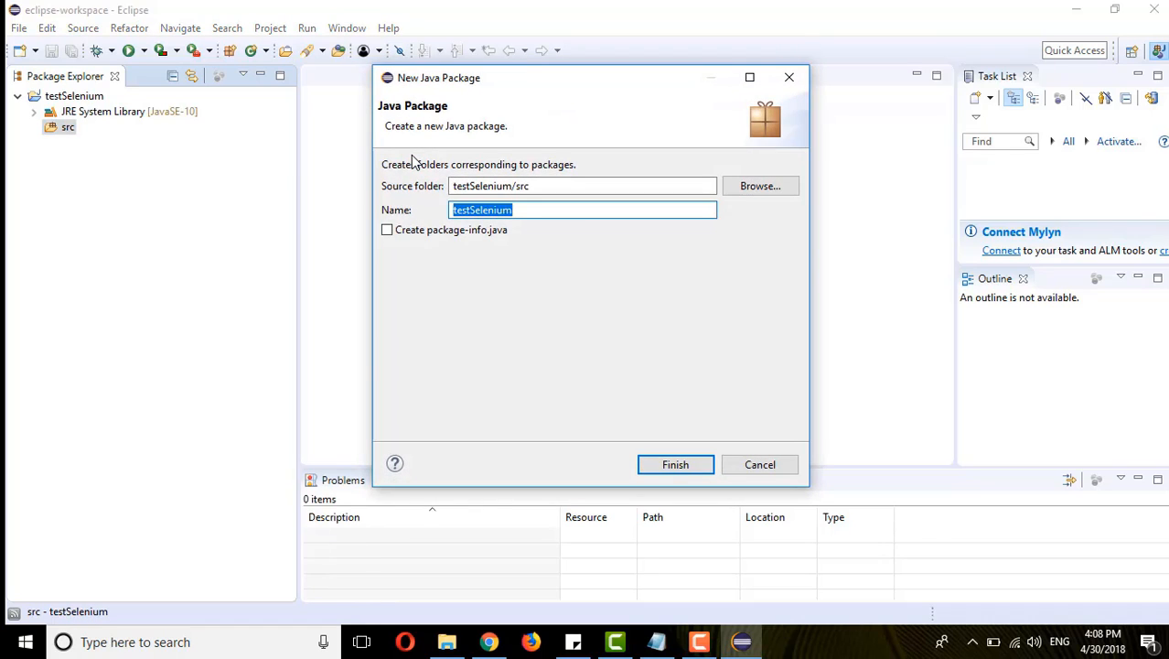
text(se)
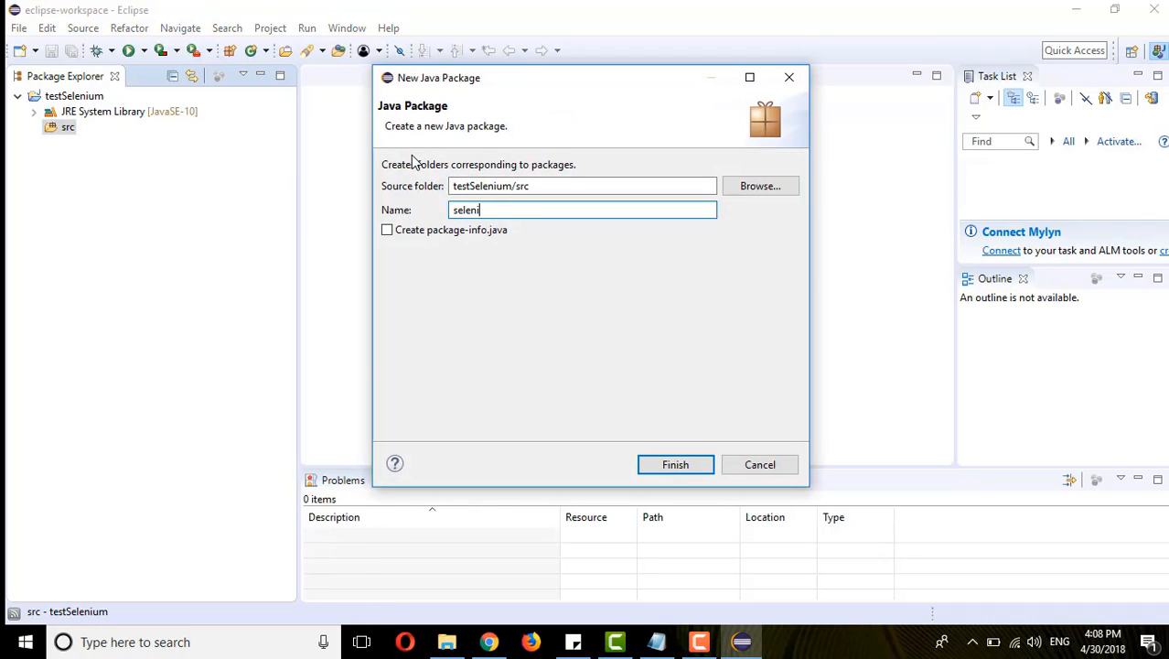
key(Return)
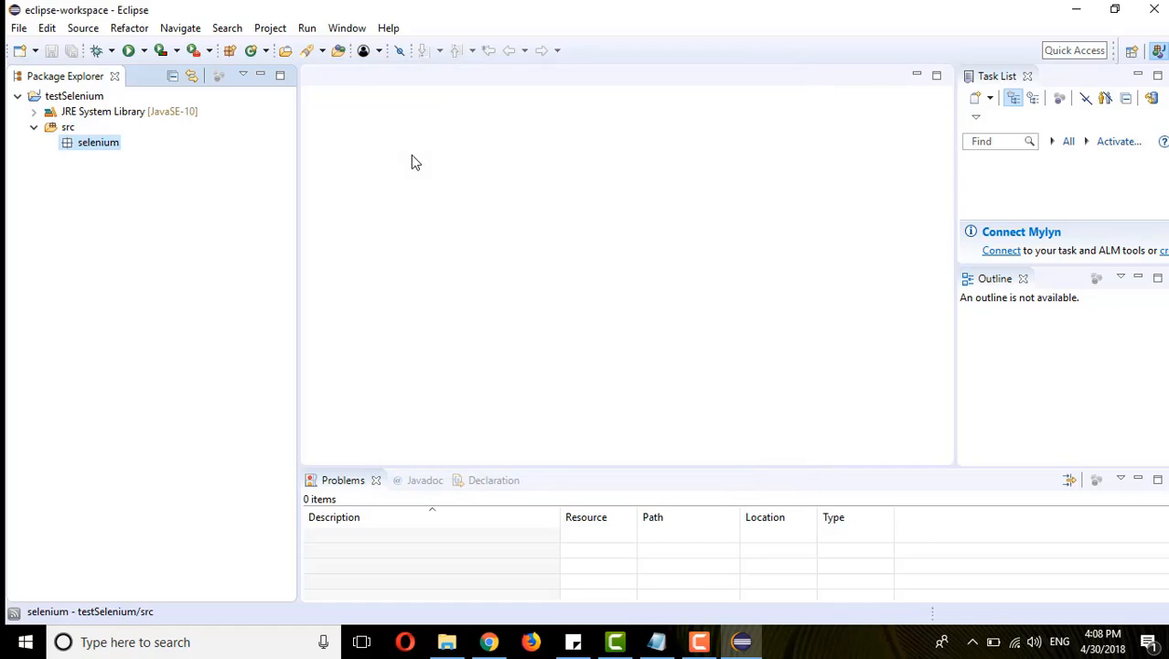
- Create a public class named test1 in the selenium package, including a public static void main method stub
right_click(84, 149)
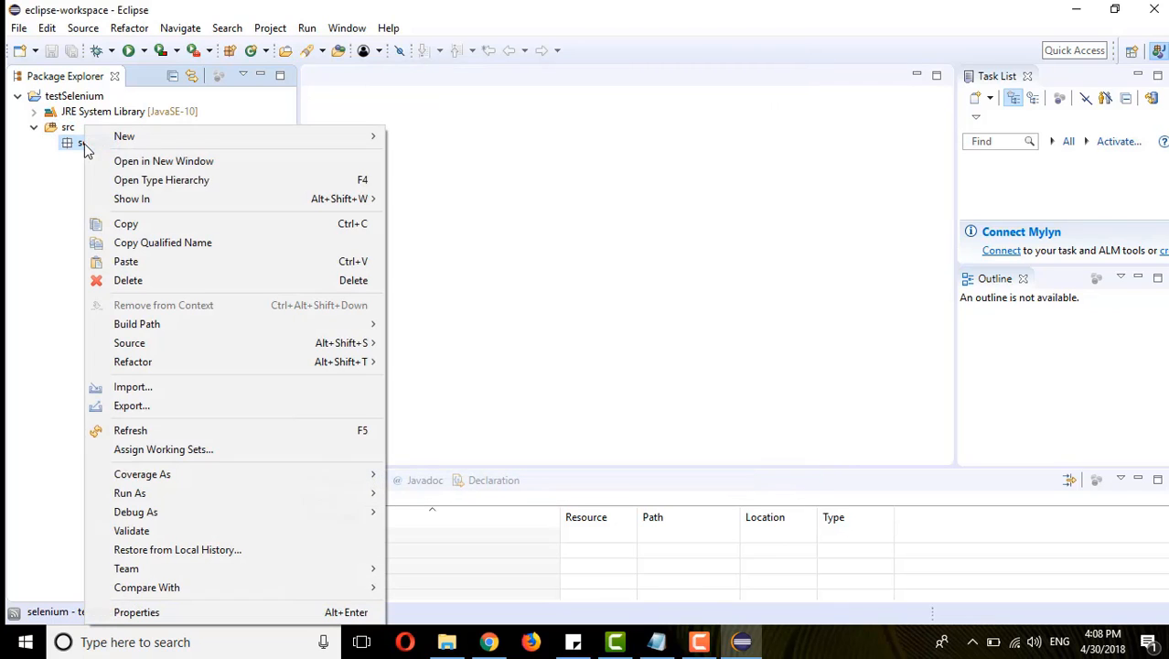
mouse_move(363, 146)
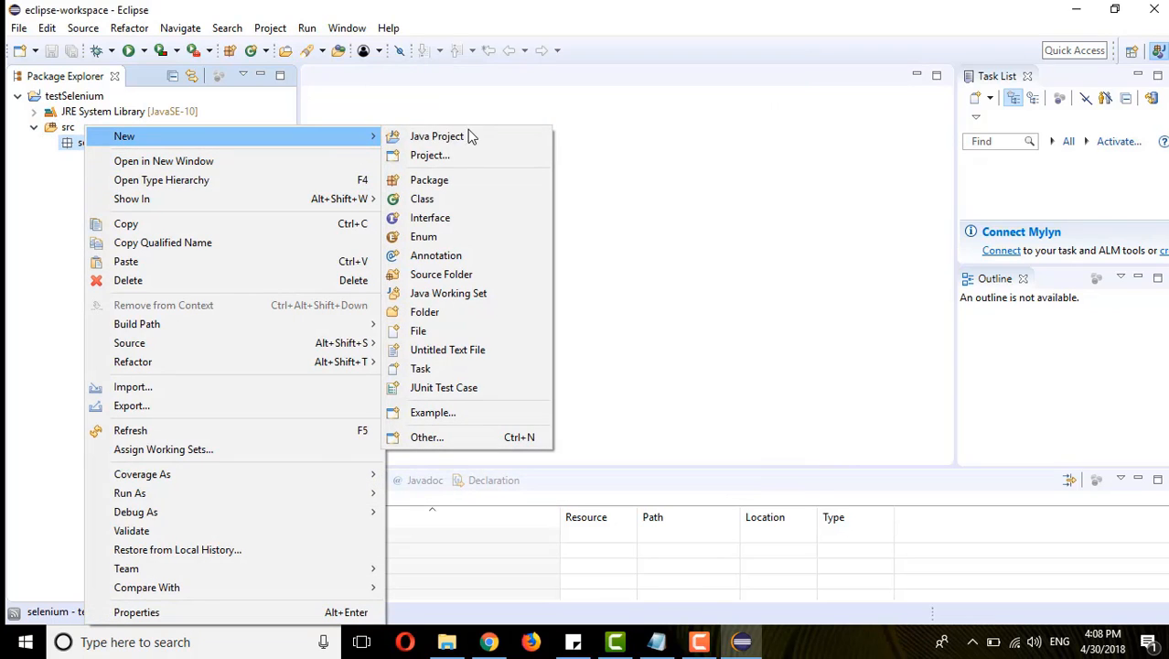
click(459, 199)
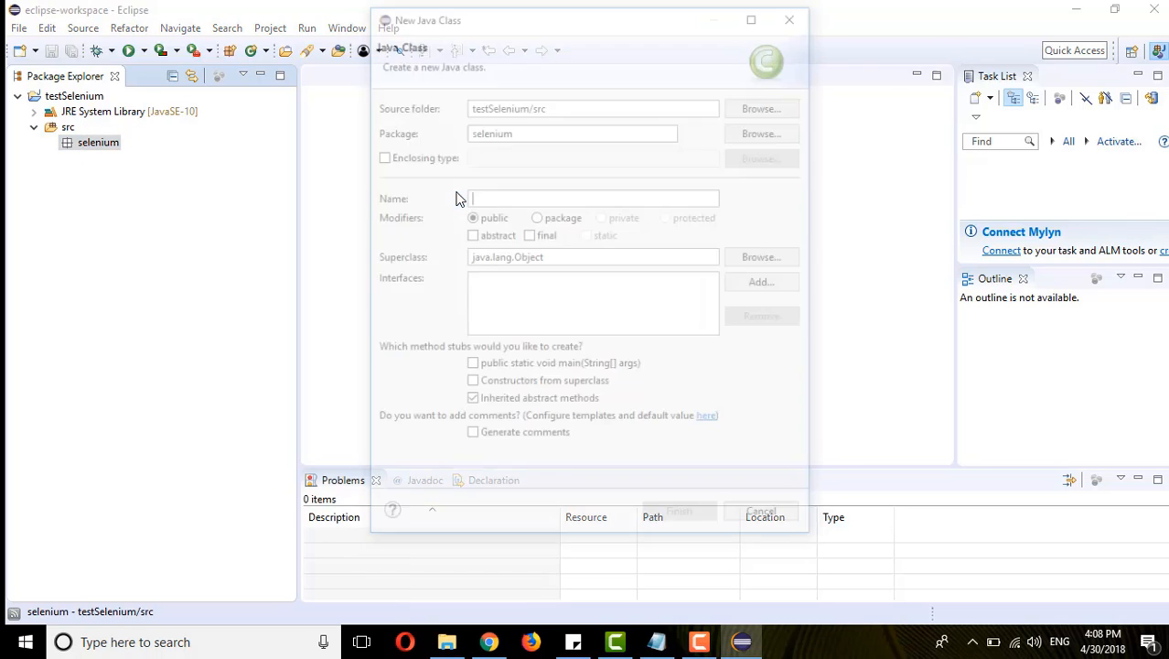
text(test1)
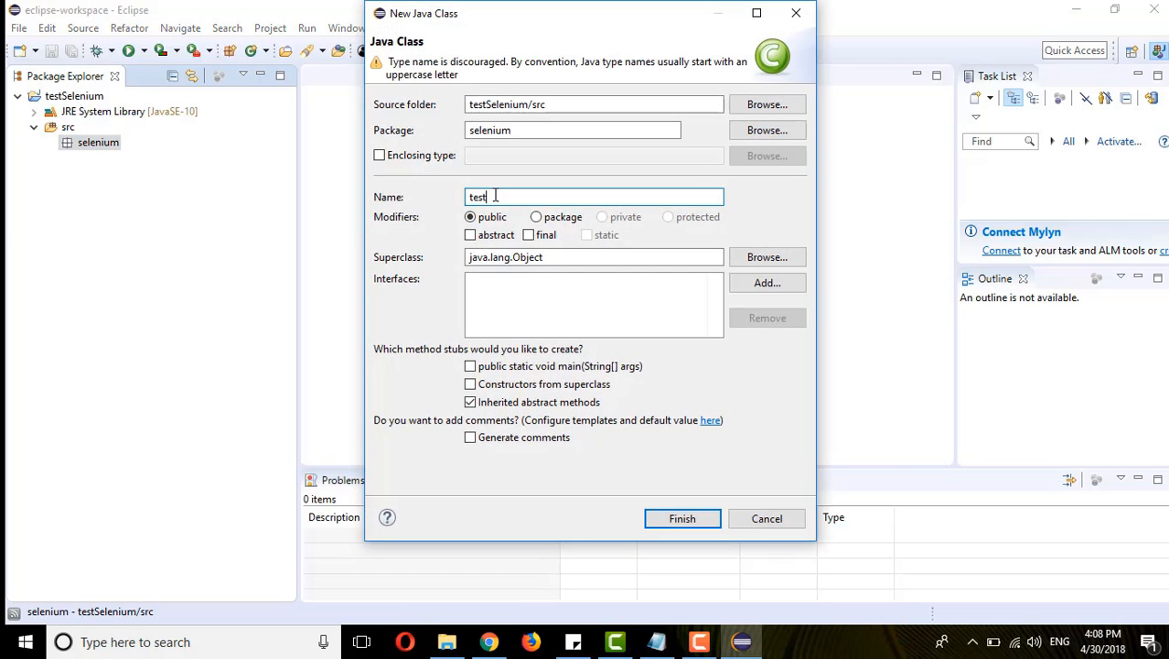
click(471, 371)
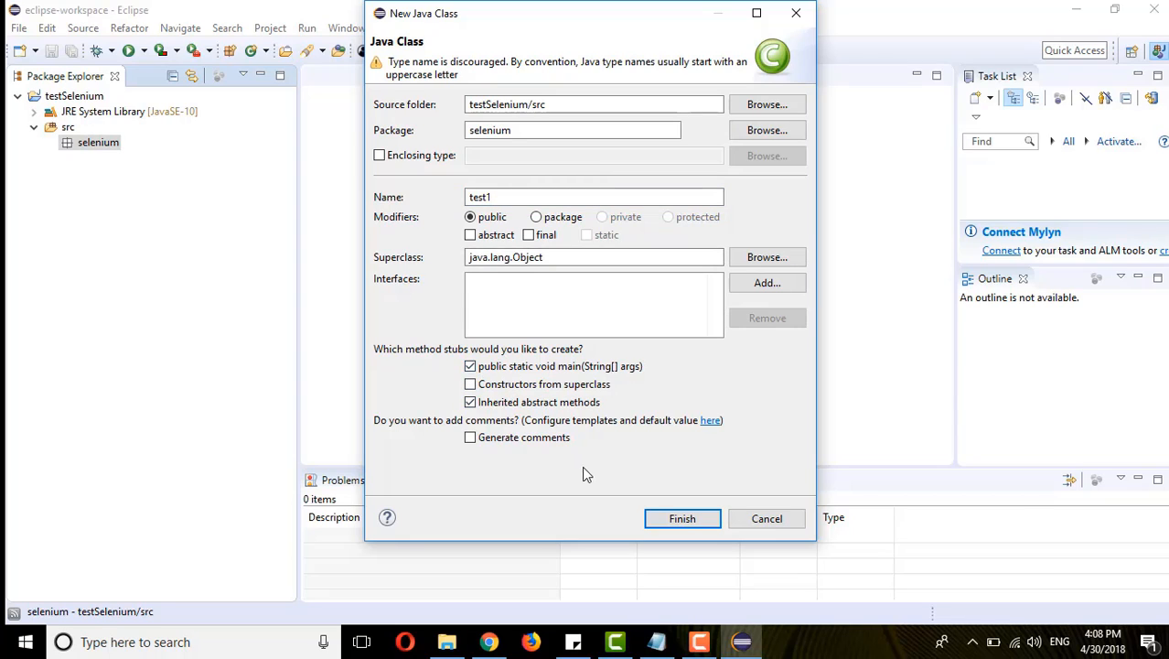
click(681, 518)
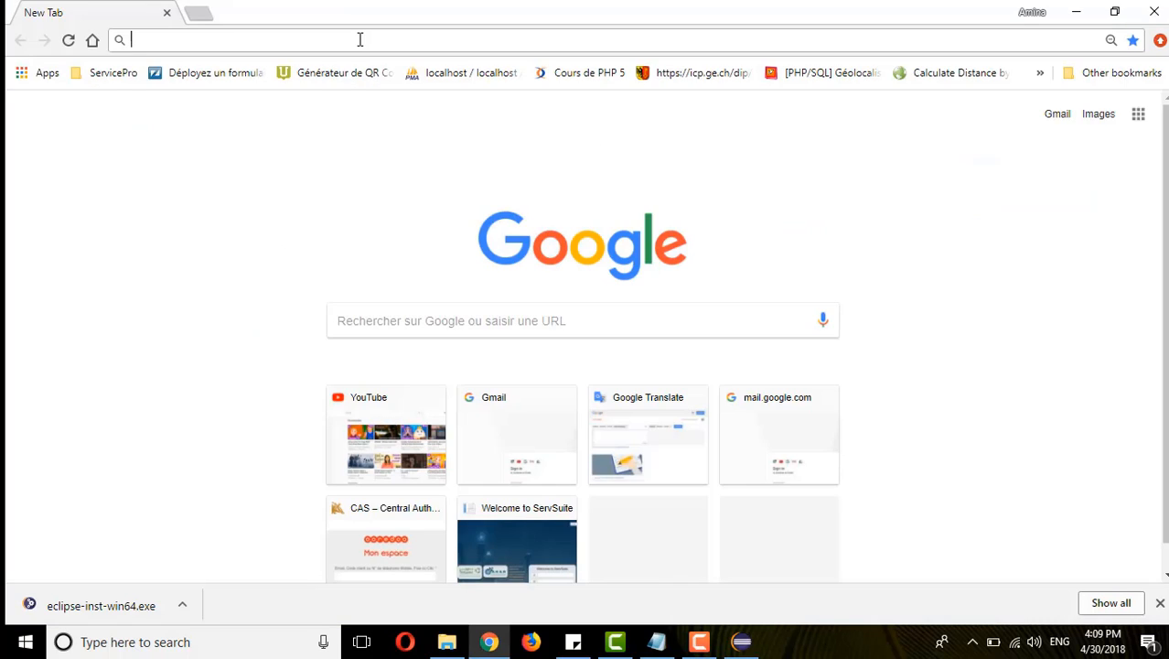
text(https://www.seleniumhq.org/download/)
key(Return)
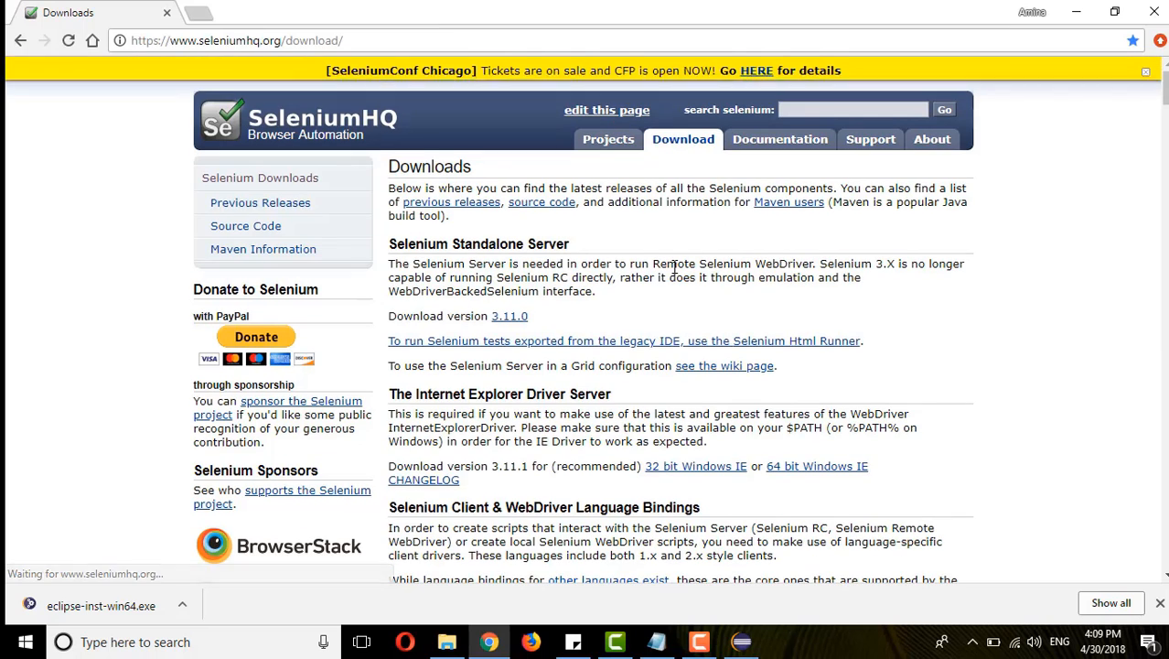
scroll(672, 406, down, 3)
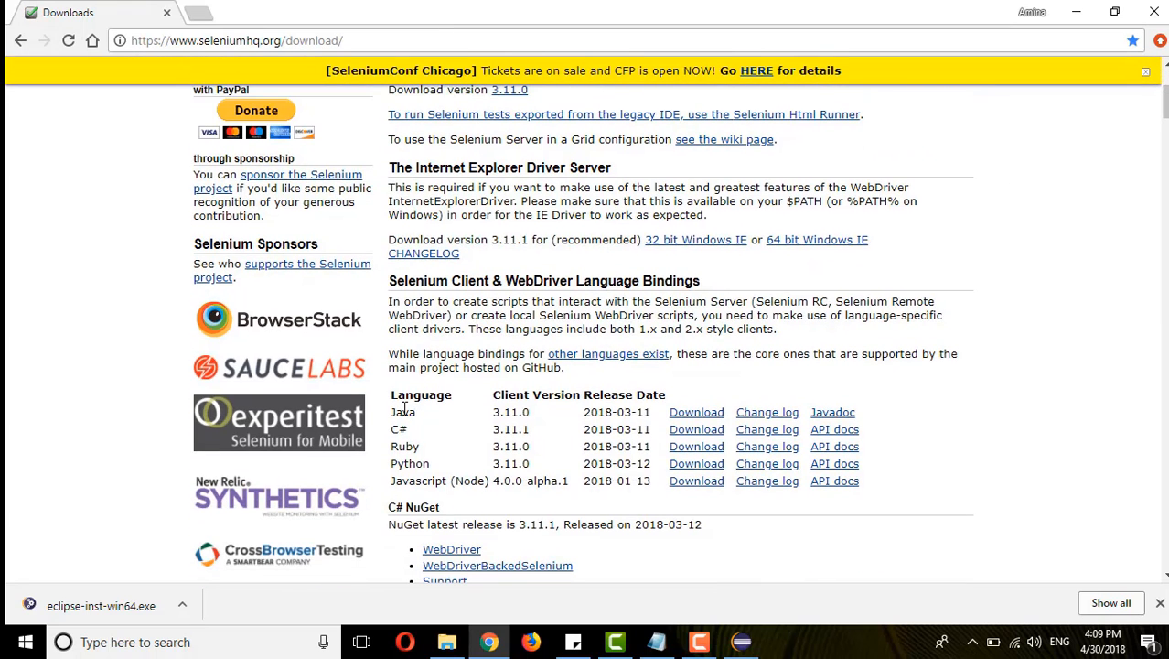
double_click(405, 412)
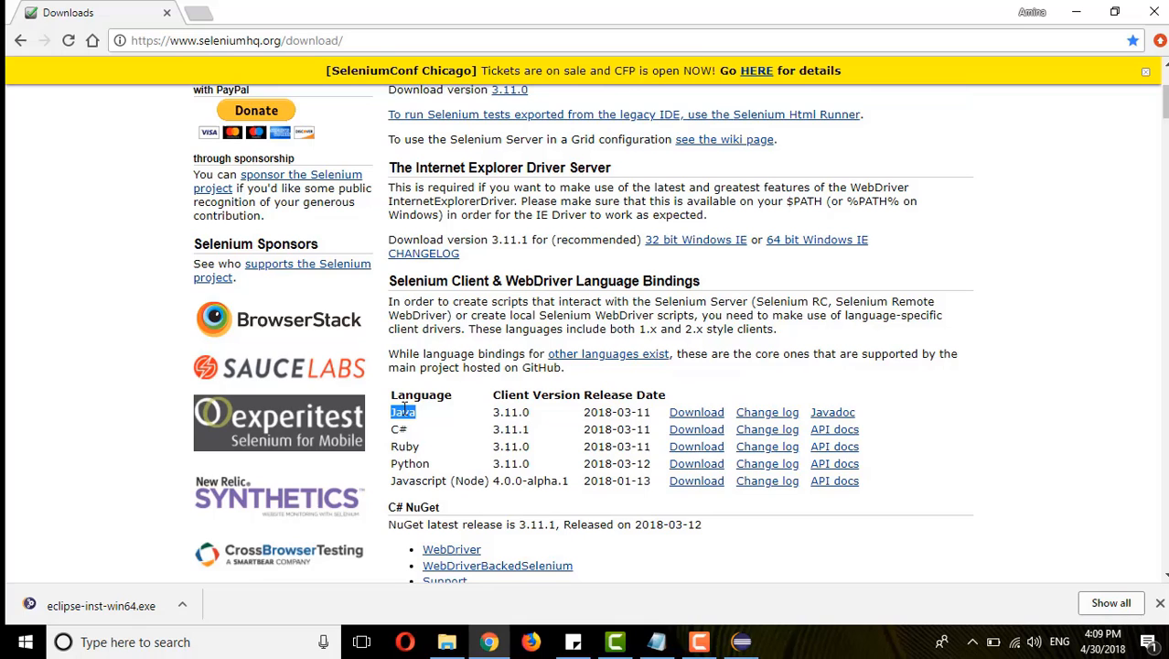
click(697, 412)
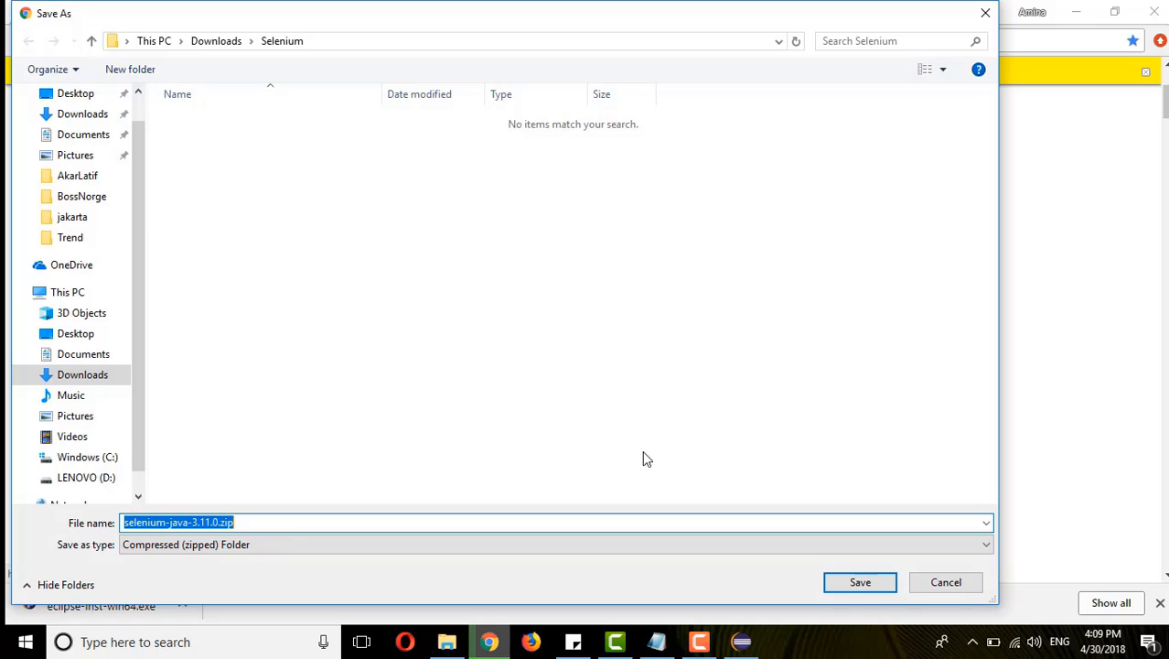
click(857, 583)
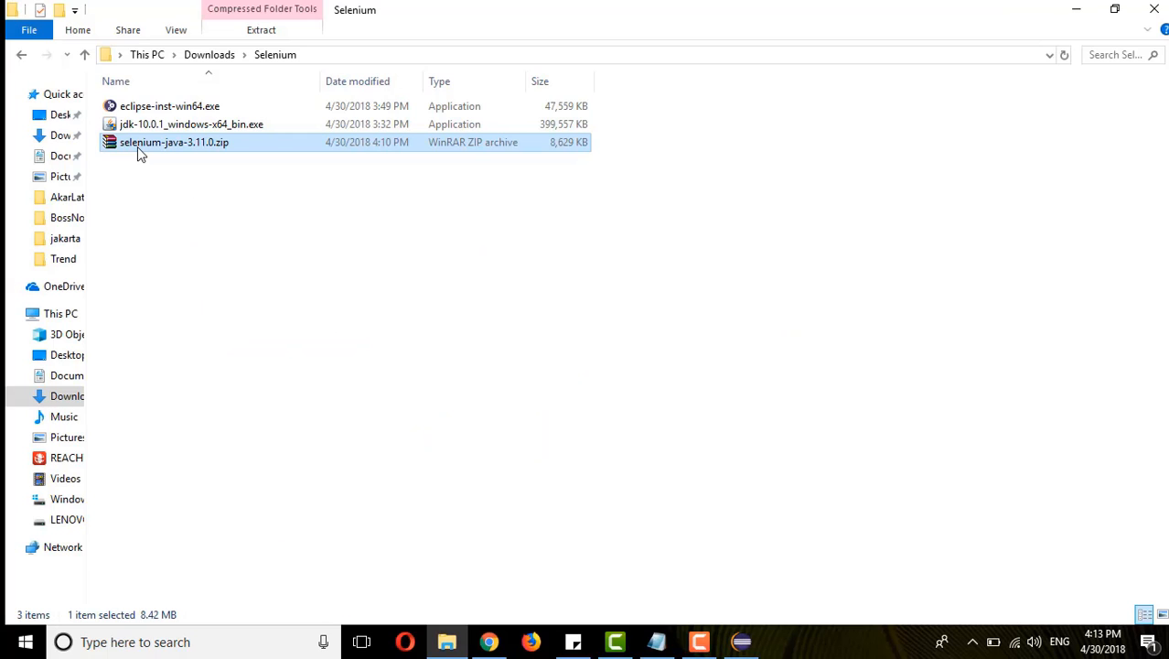
- In File Explorer, extract selenium-java-3.11.0.zip directly into the Selenium folder and open the extracted libs folder
right_click(137, 148)
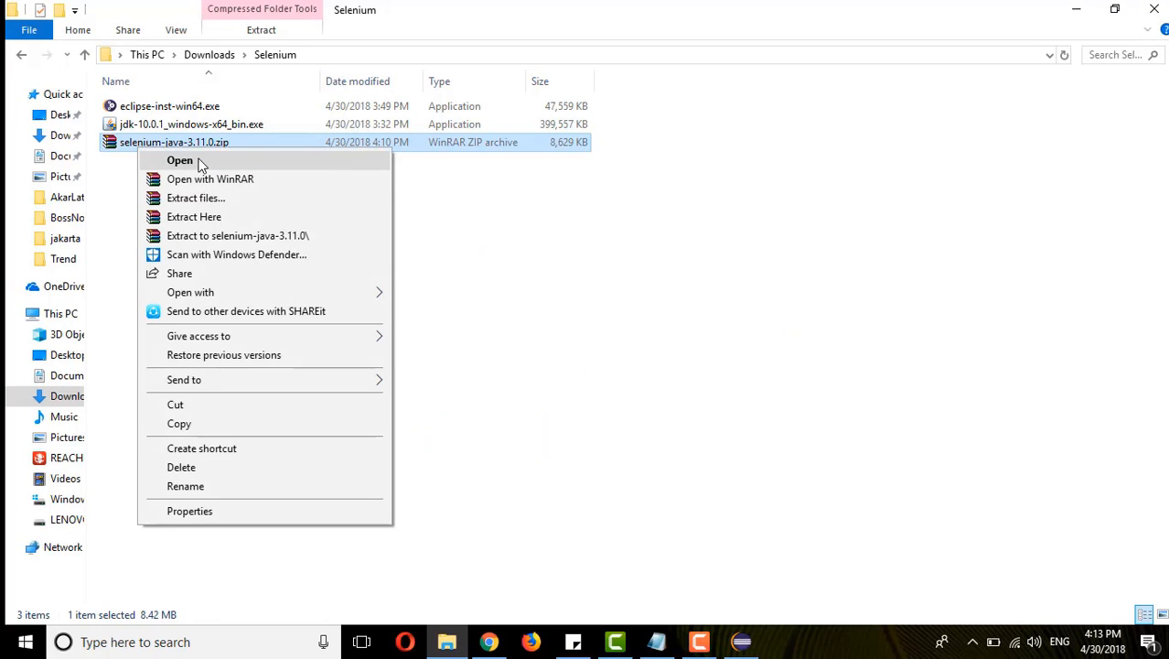
click(216, 226)
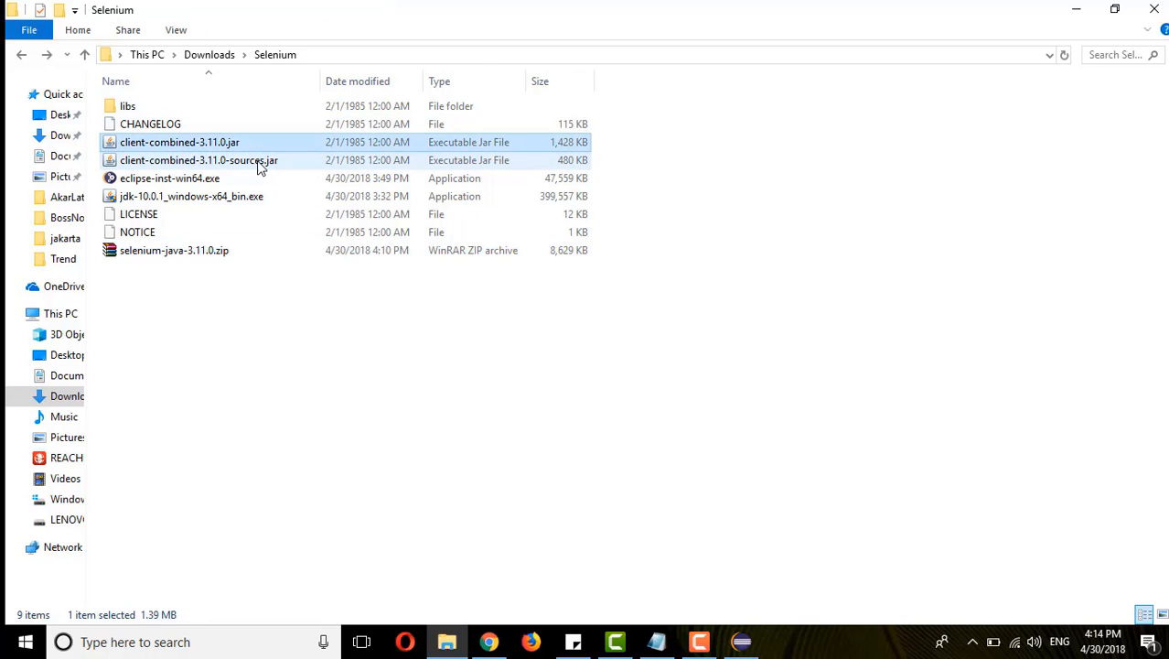
click(257, 161)
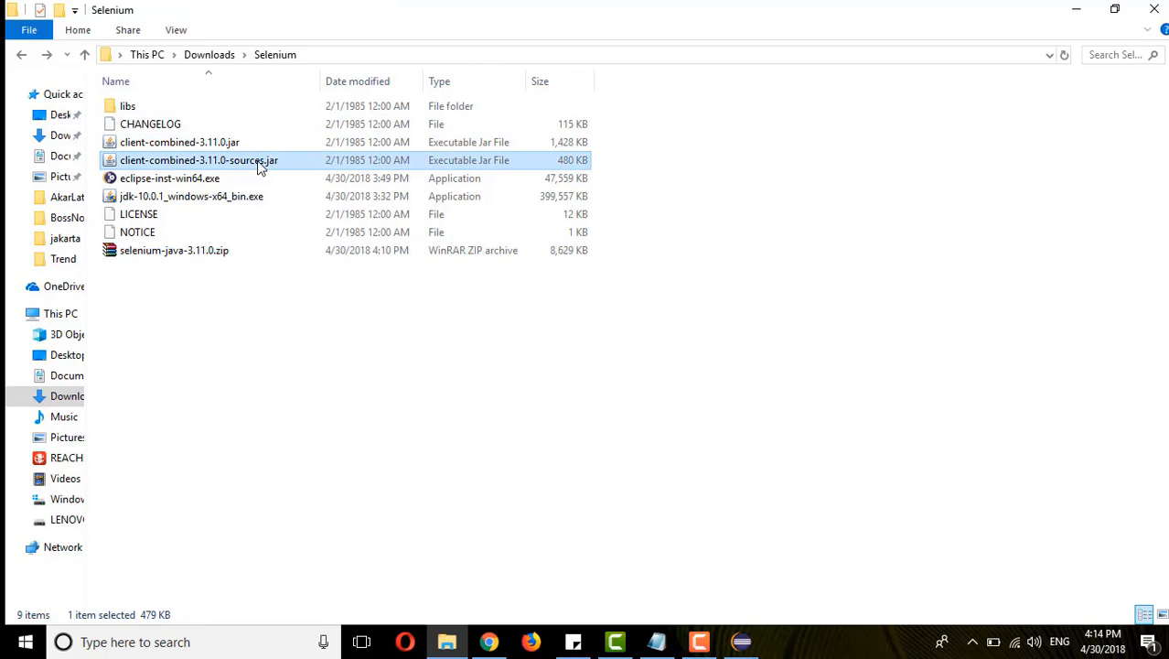
click(236, 148)
double_click(124, 106)
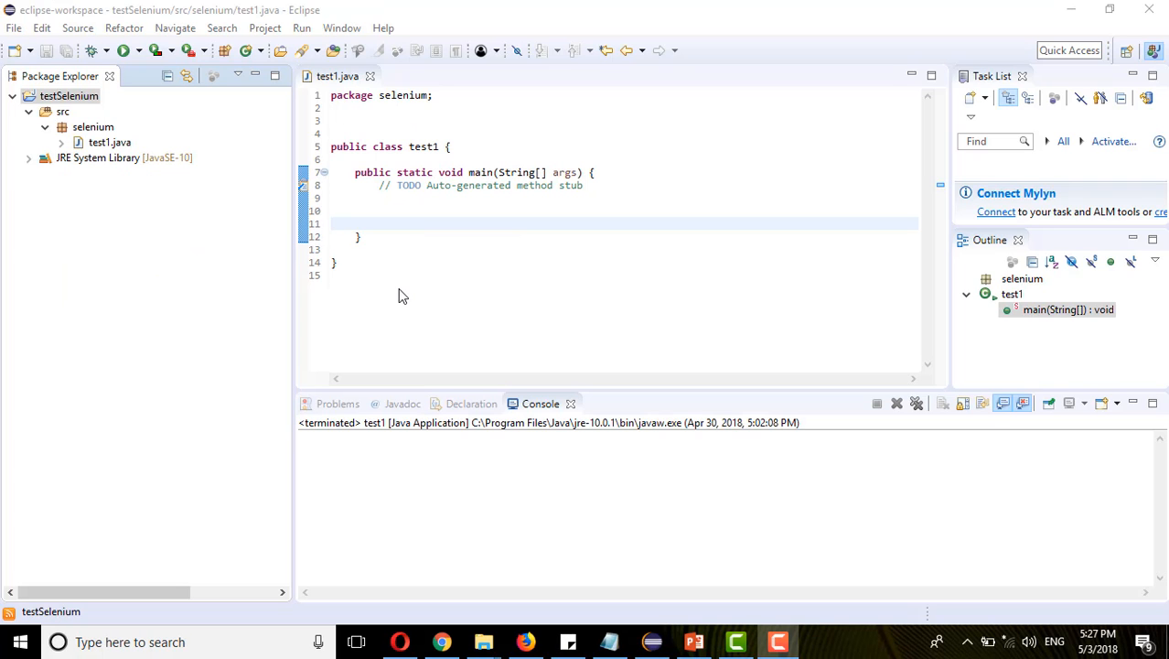
- In Eclipse, add the external JAR client-combined-3.11.0.jar from the Selenium folder to the testSelenium project's build path, under Classpath
right_click(73, 102)
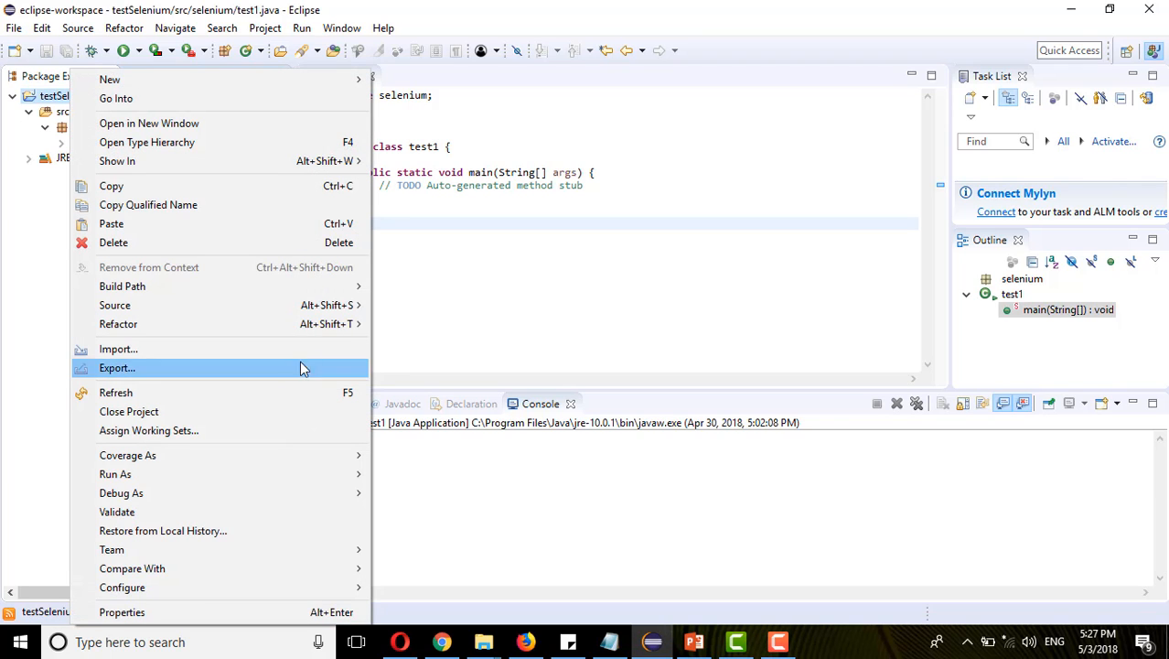
mouse_move(365, 285)
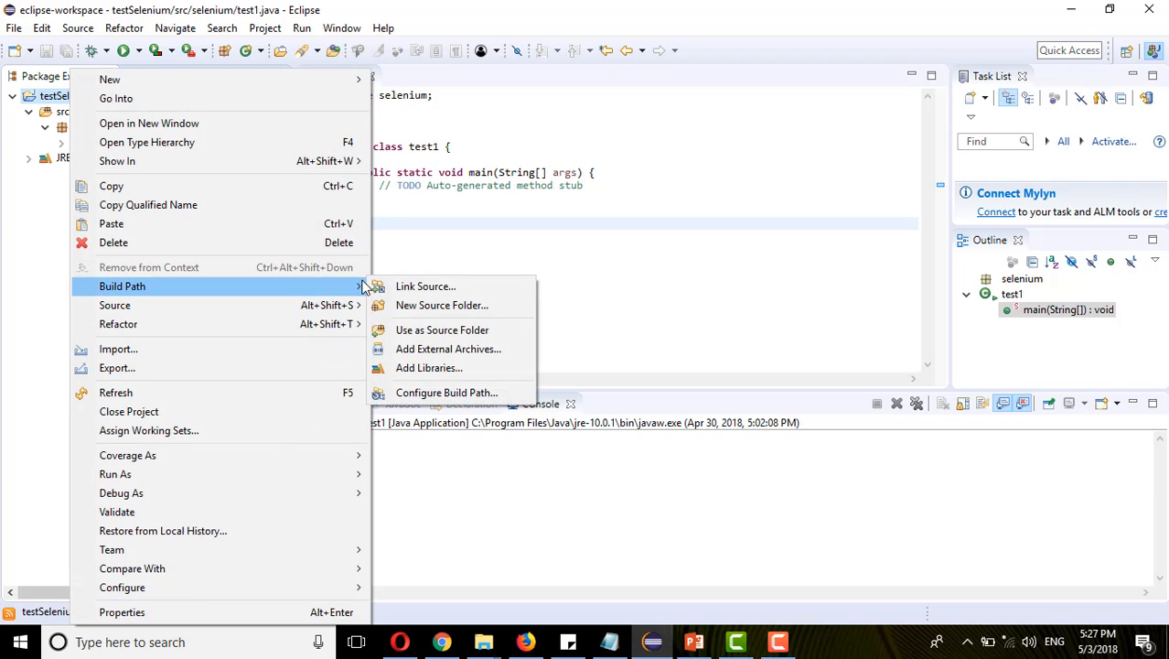
click(430, 391)
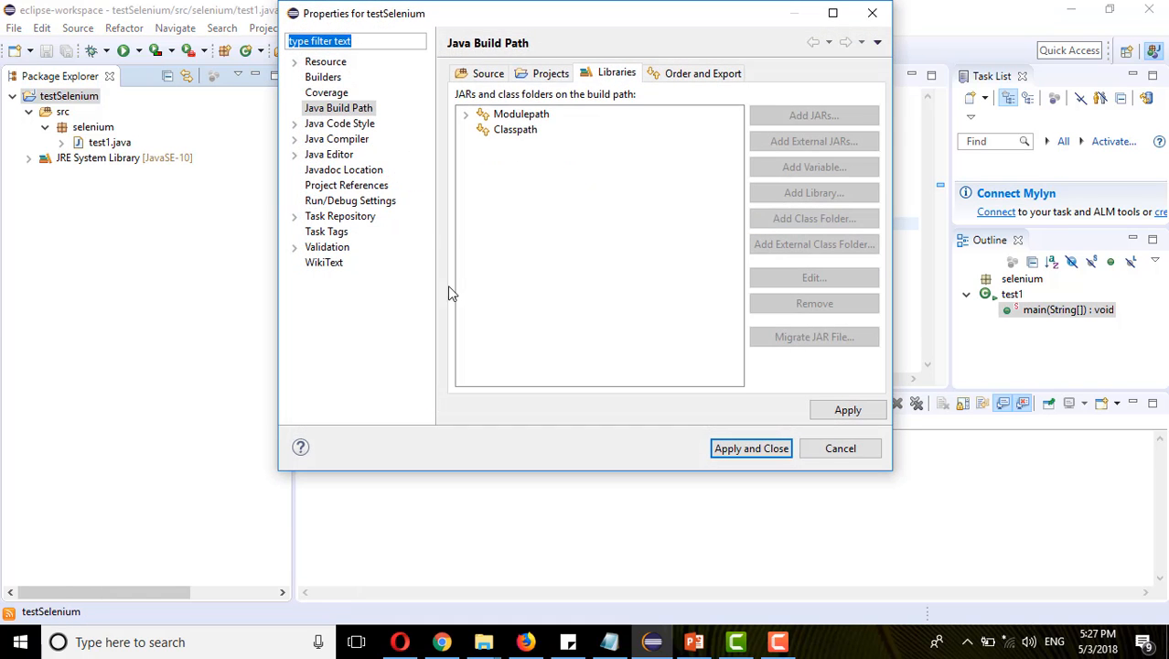
click(504, 130)
click(832, 142)
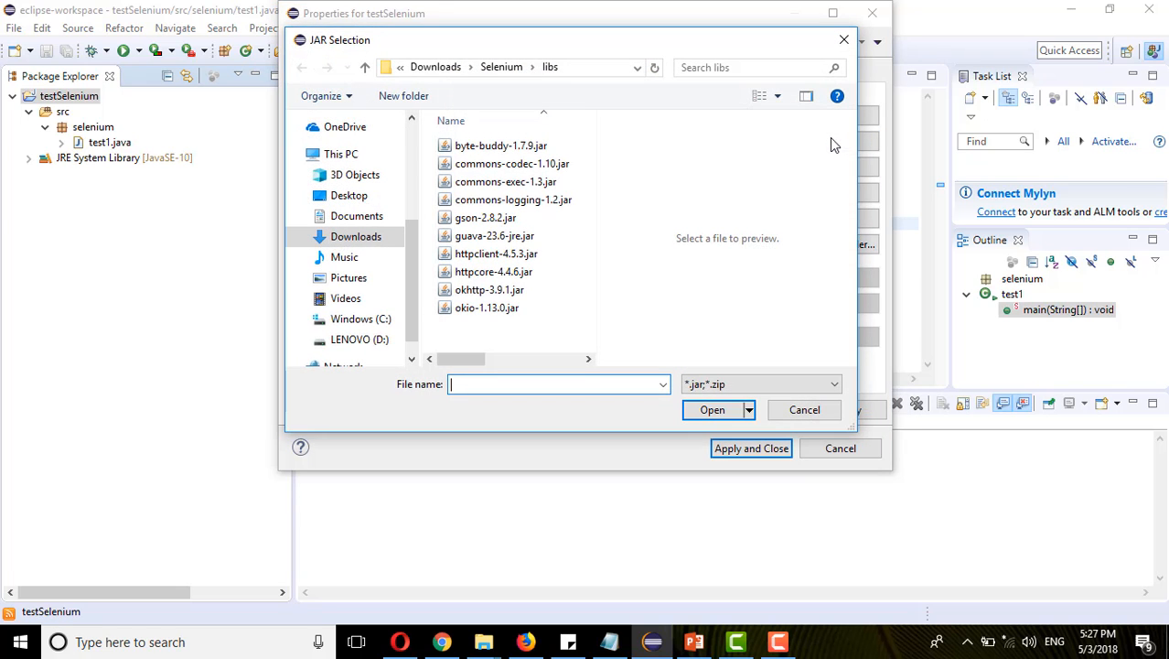
click(505, 67)
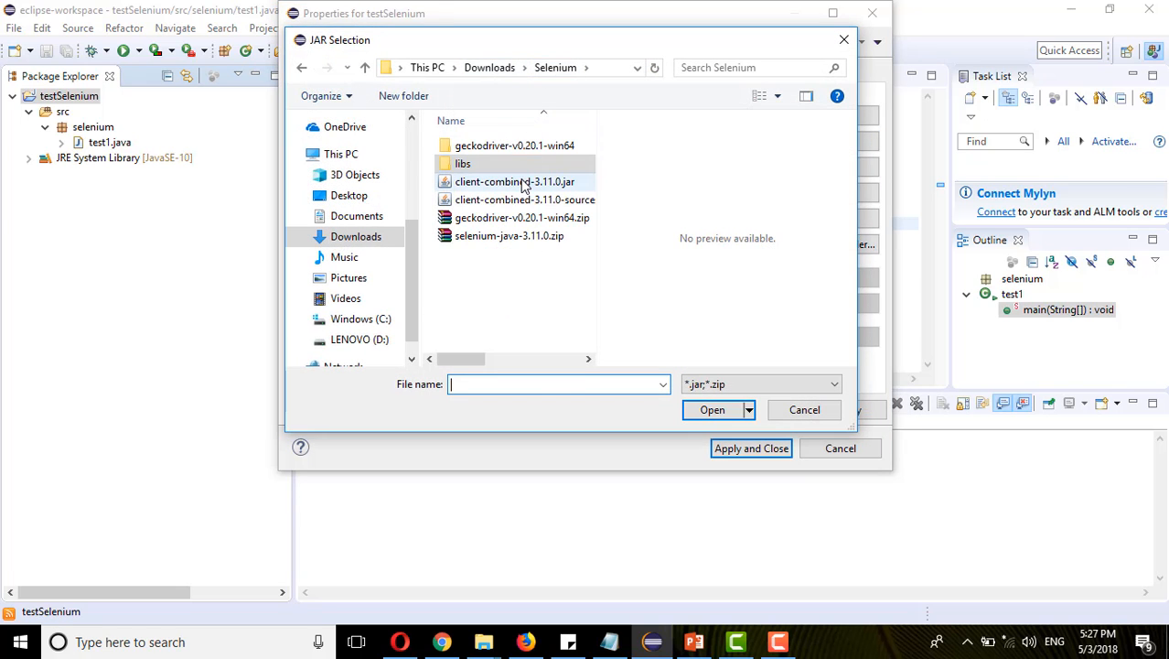
double_click(515, 182)
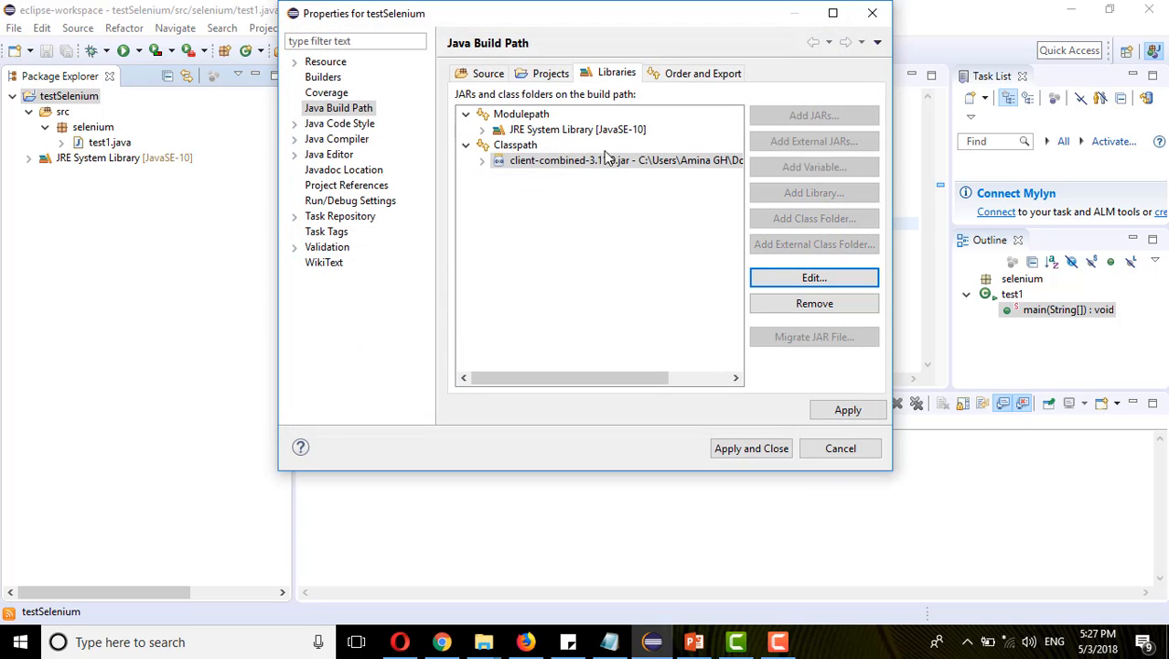
- Add all ten JARs from the Selenium libs folder as external JARs under Classpath and apply the testSelenium build path changes
click(534, 148)
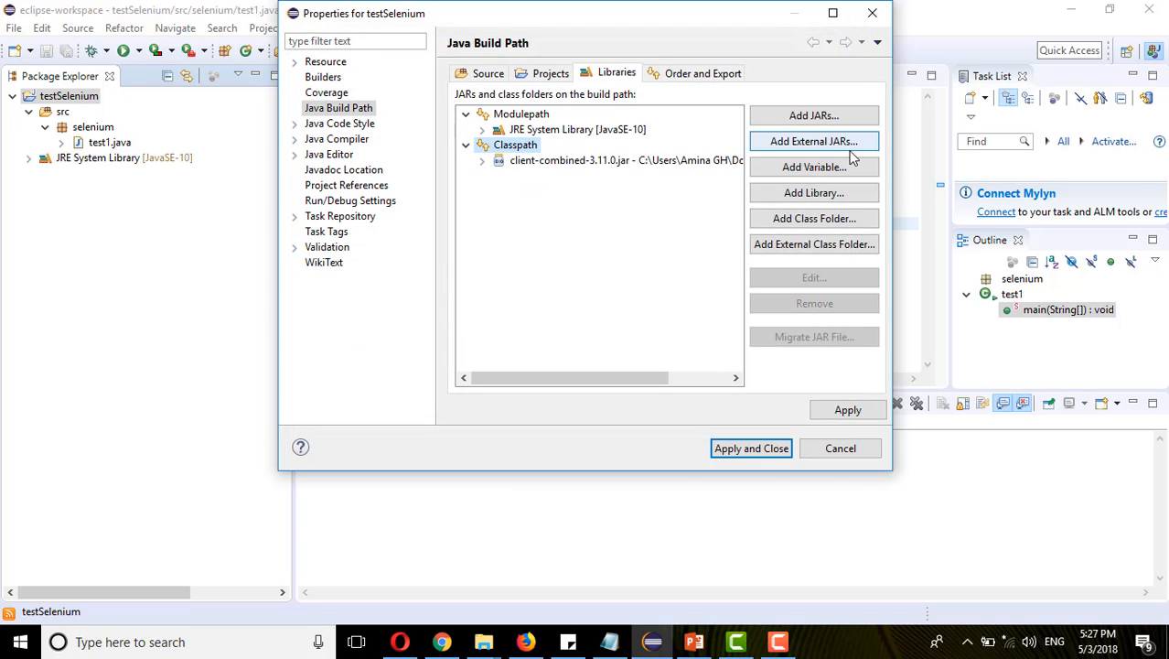
click(849, 144)
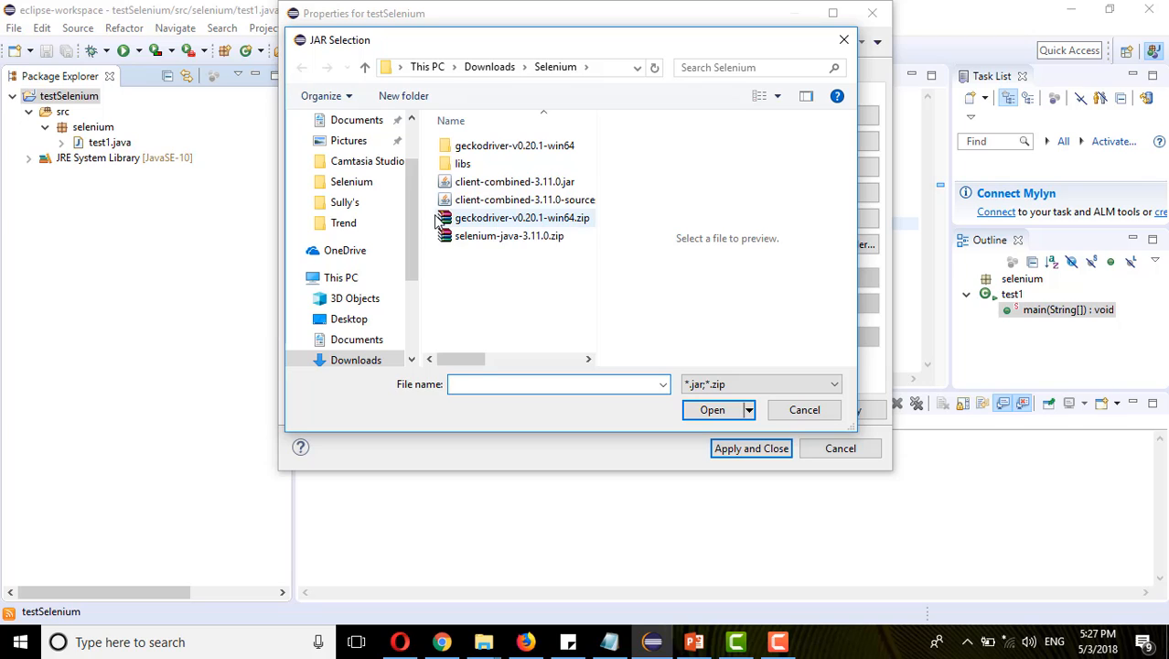
double_click(463, 163)
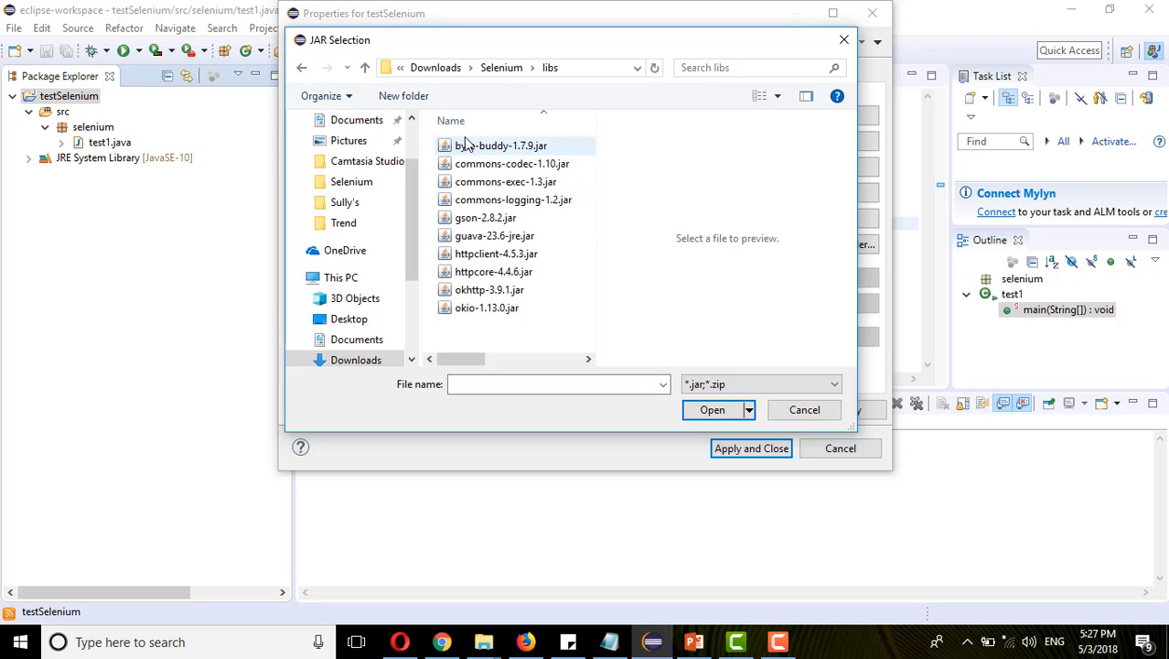
click(467, 145)
key(shift+Down)
key(shift+Down)
key(shift+Down)
key(shift+Down)
key(shift+Down)
key(shift+Down)
key(shift+Down)
key(shift+Down)
key(shift+Down)
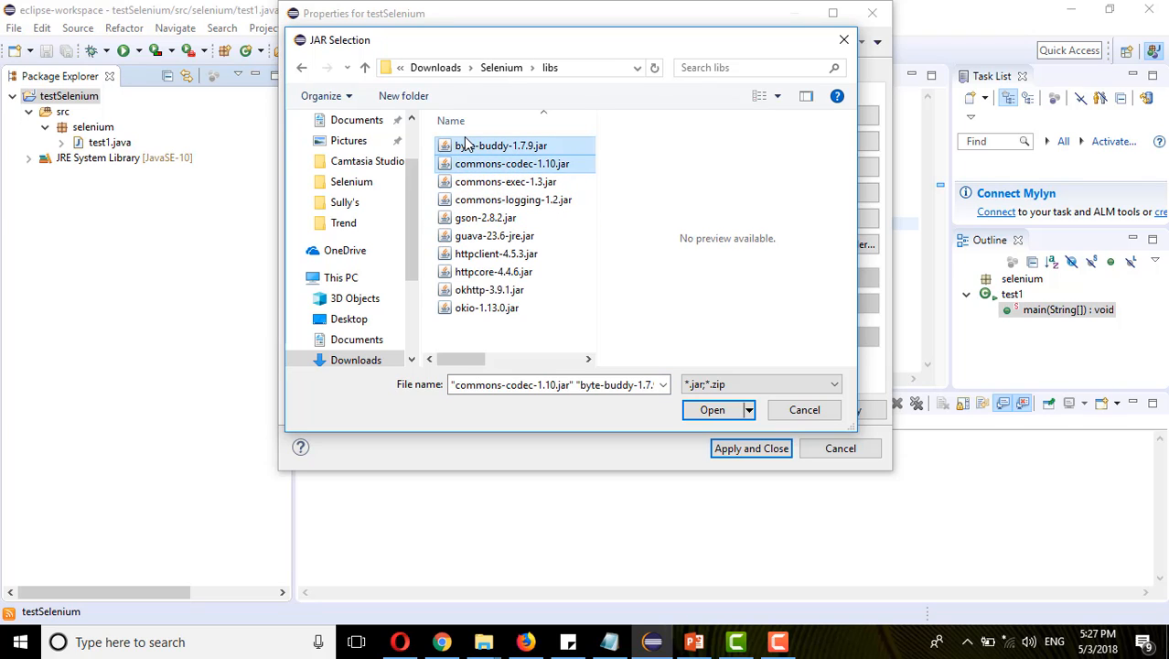
click(710, 410)
click(828, 413)
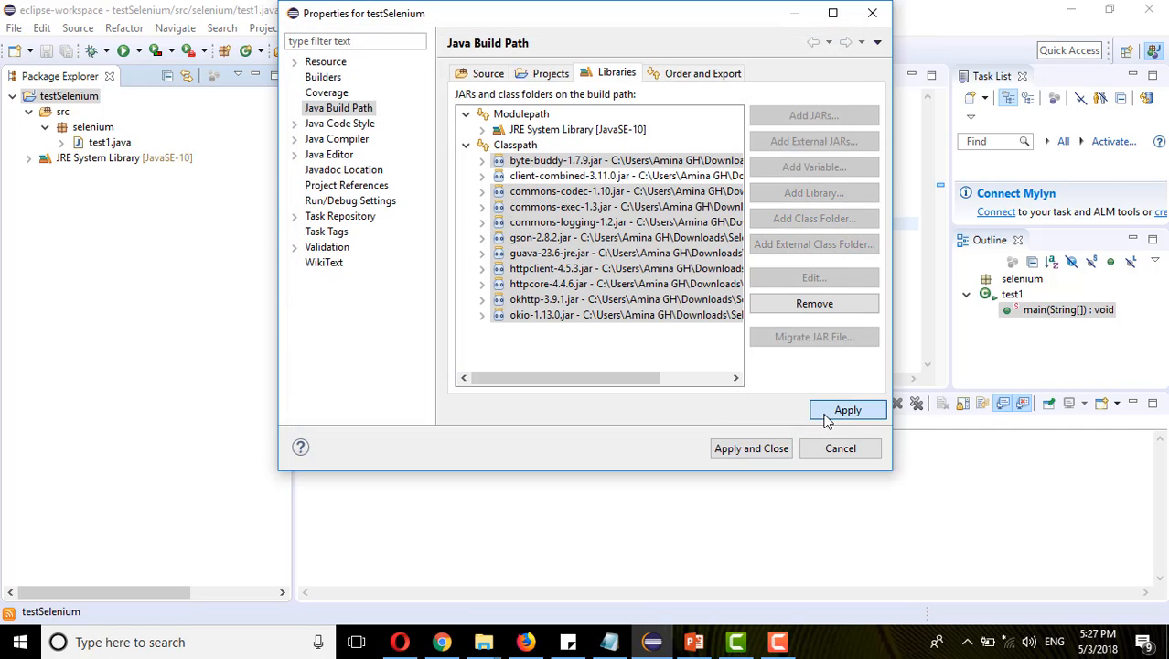
click(752, 448)
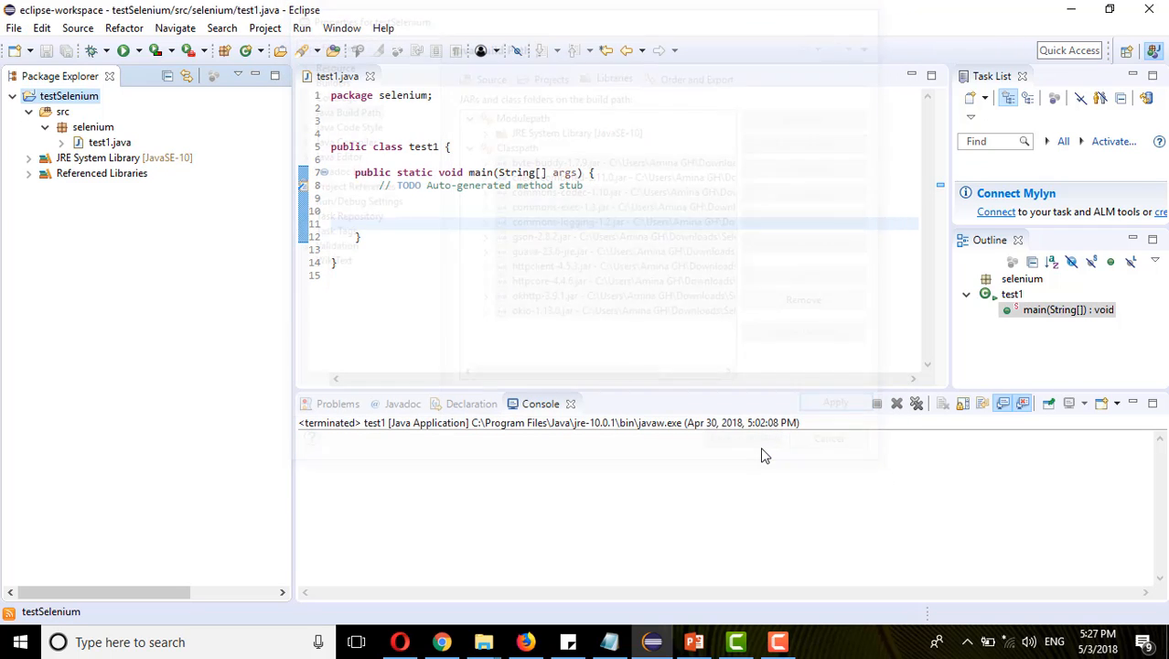
- Examine the project's Referenced Libraries and the packages inside client-combined-3.11.0.jar
click(28, 173)
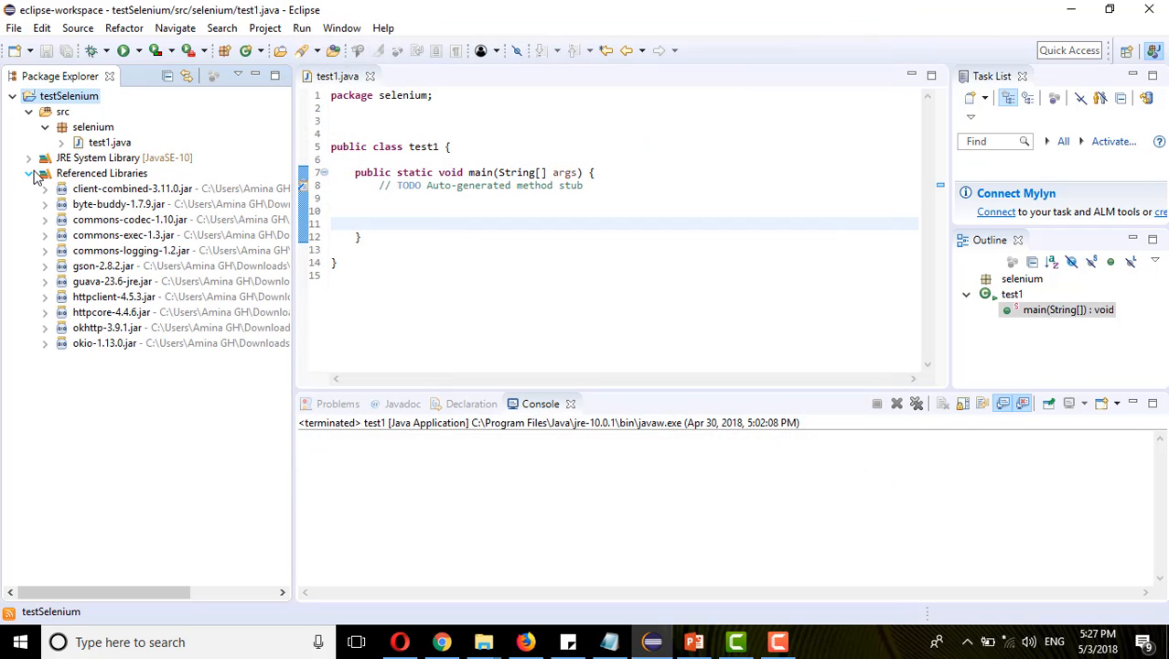
click(45, 188)
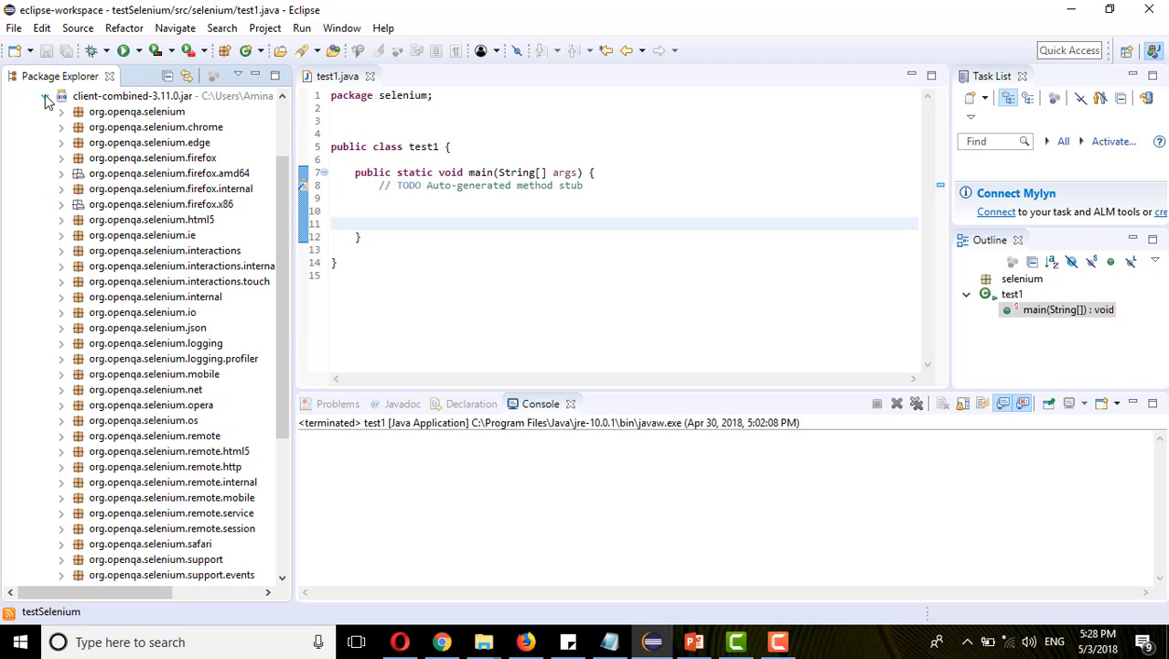
click(45, 97)
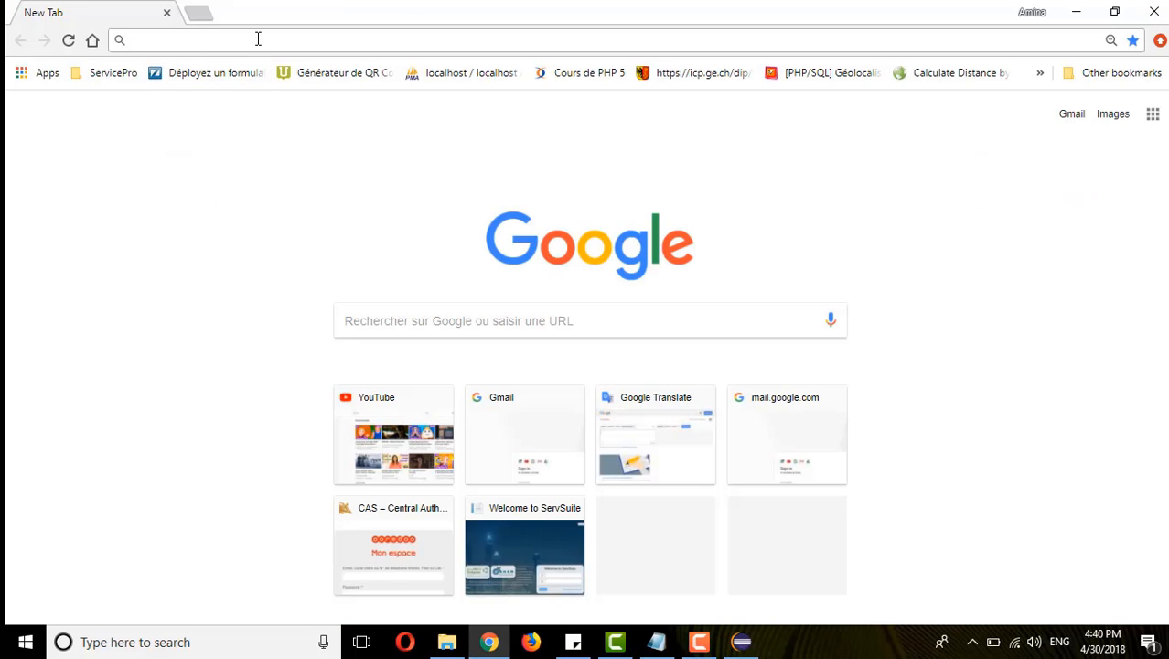
click(258, 39)
text(https://github.com/mozilla/geckodriver/releases)
key(Return)
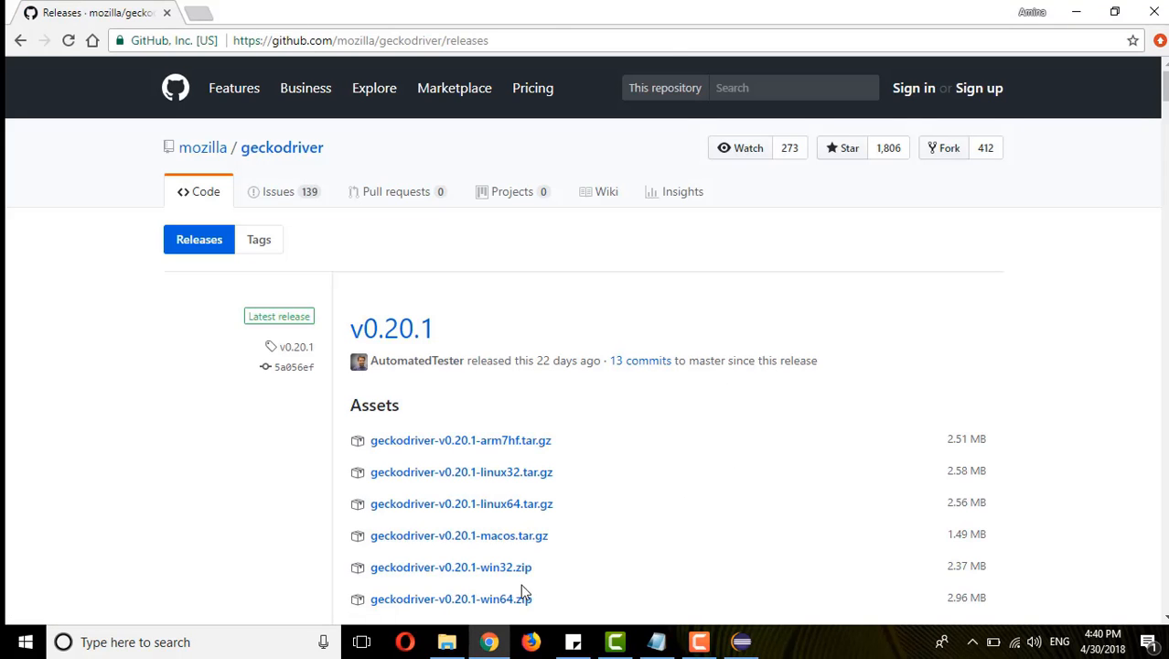
click(499, 600)
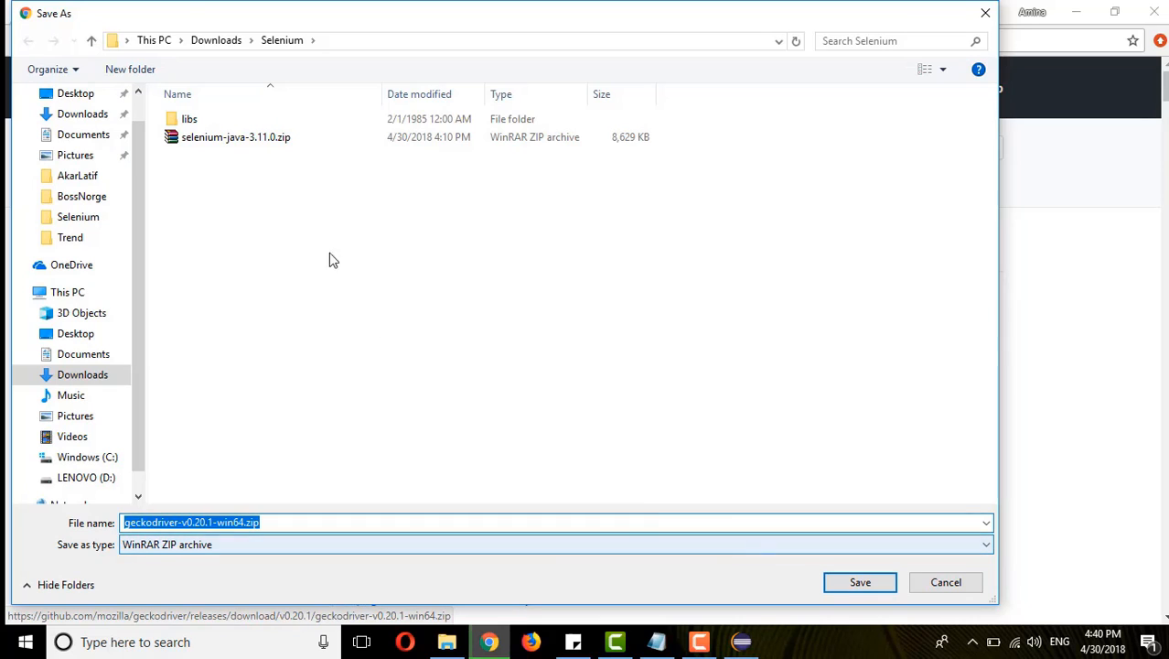
click(270, 43)
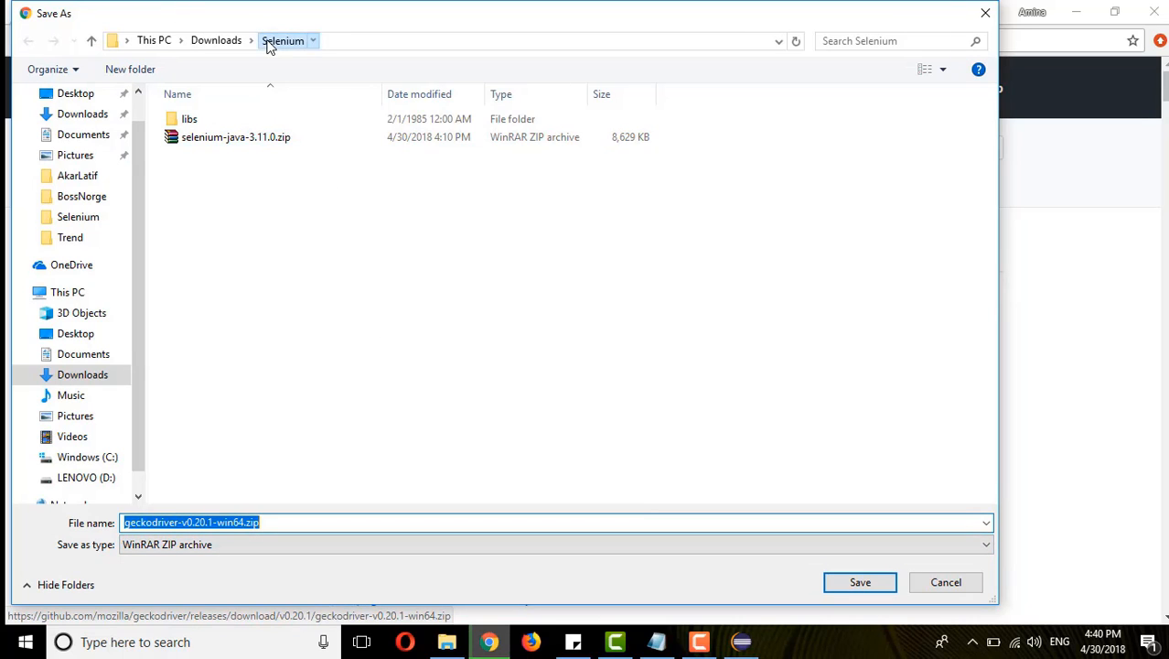
click(851, 585)
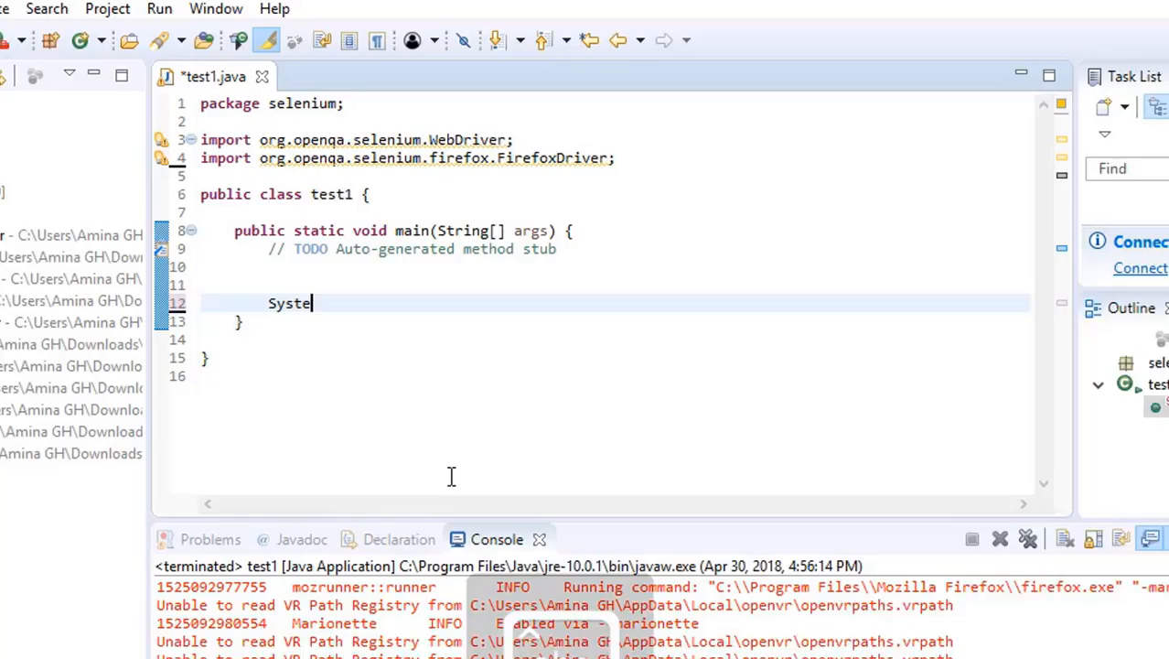
- In Eclipse, add a System.setProperty call to test1's main method with "webdriver.gecko.driver" as its first argument
text(m.setP)
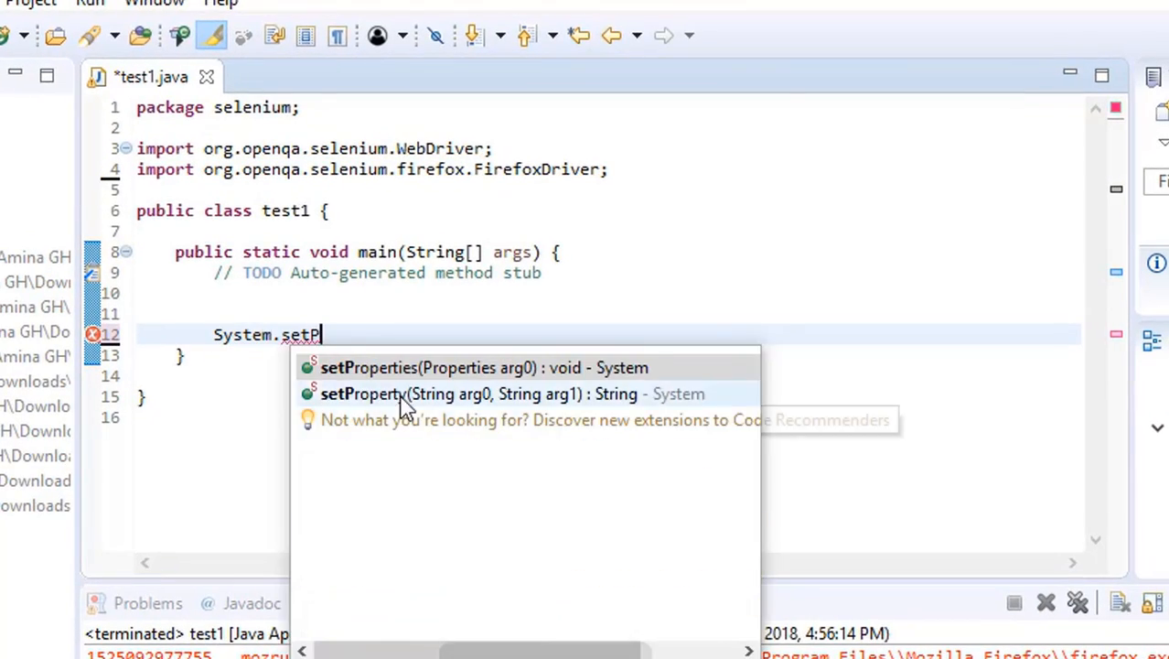
double_click(401, 395)
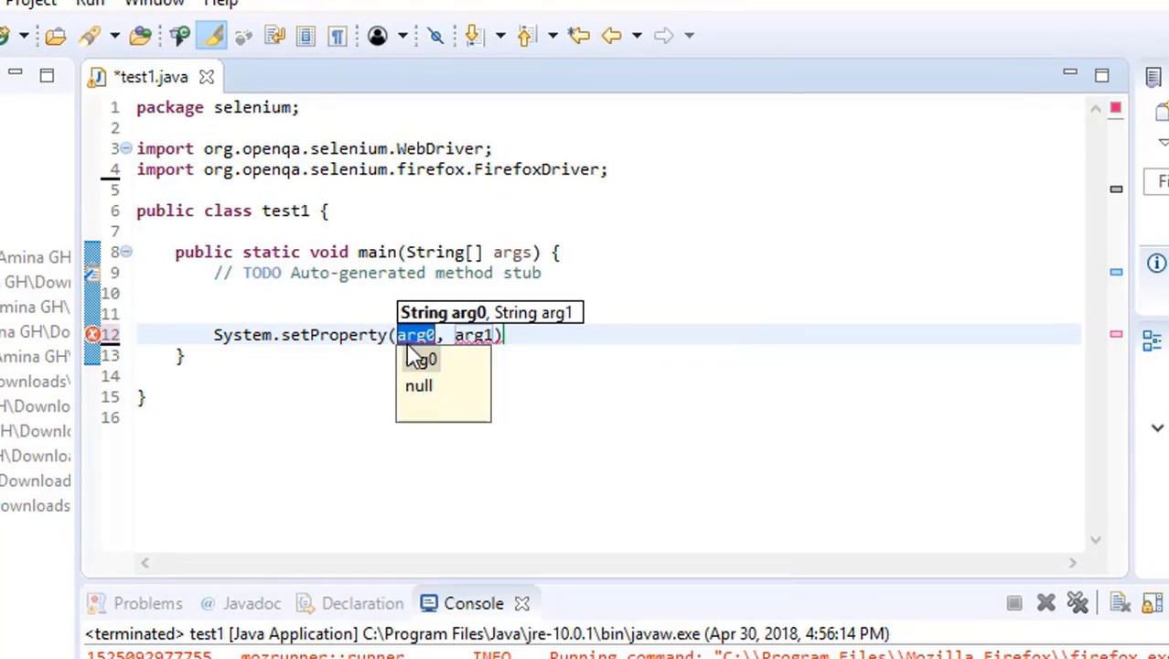
text("webdriver.gecko.driver")
- Copy the full path of geckodriver.exe from File Explorer and insert it as the second setProperty argument, replacing arg1
double_click(672, 336)
mouse_move(673, 335)
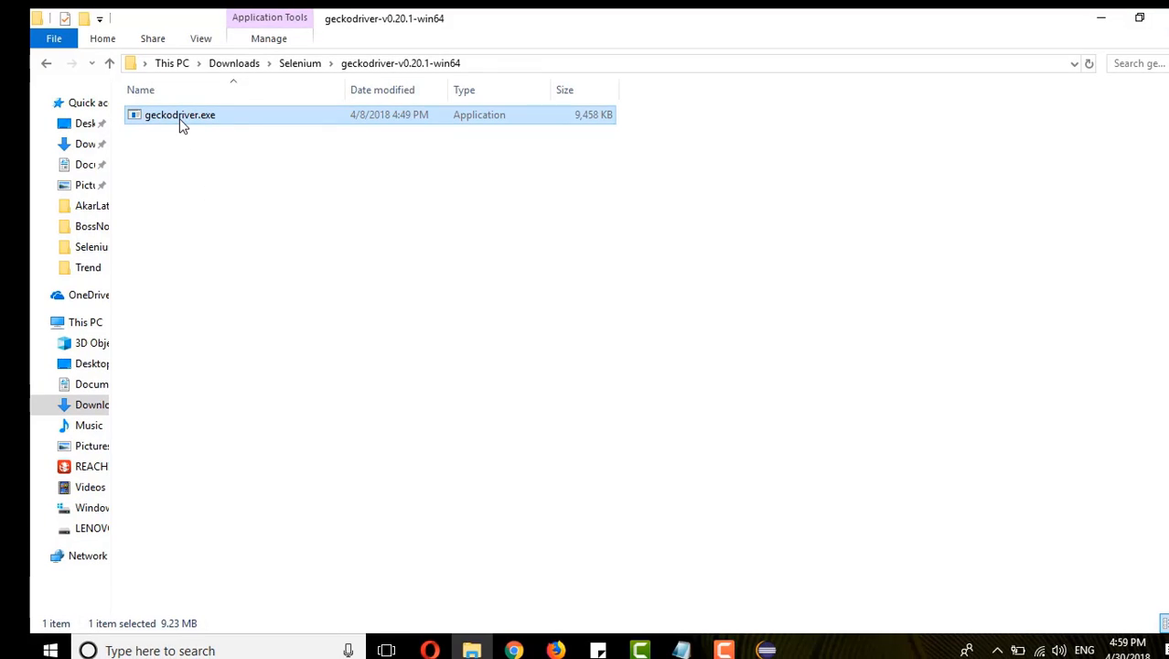
right_click(181, 123)
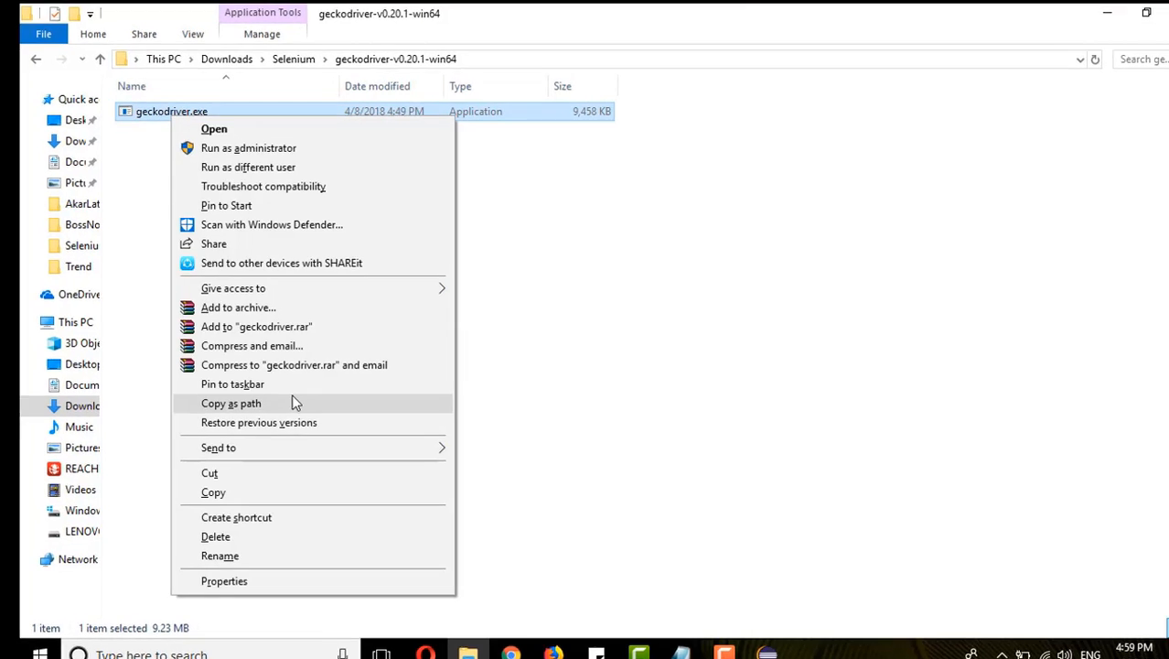
click(293, 402)
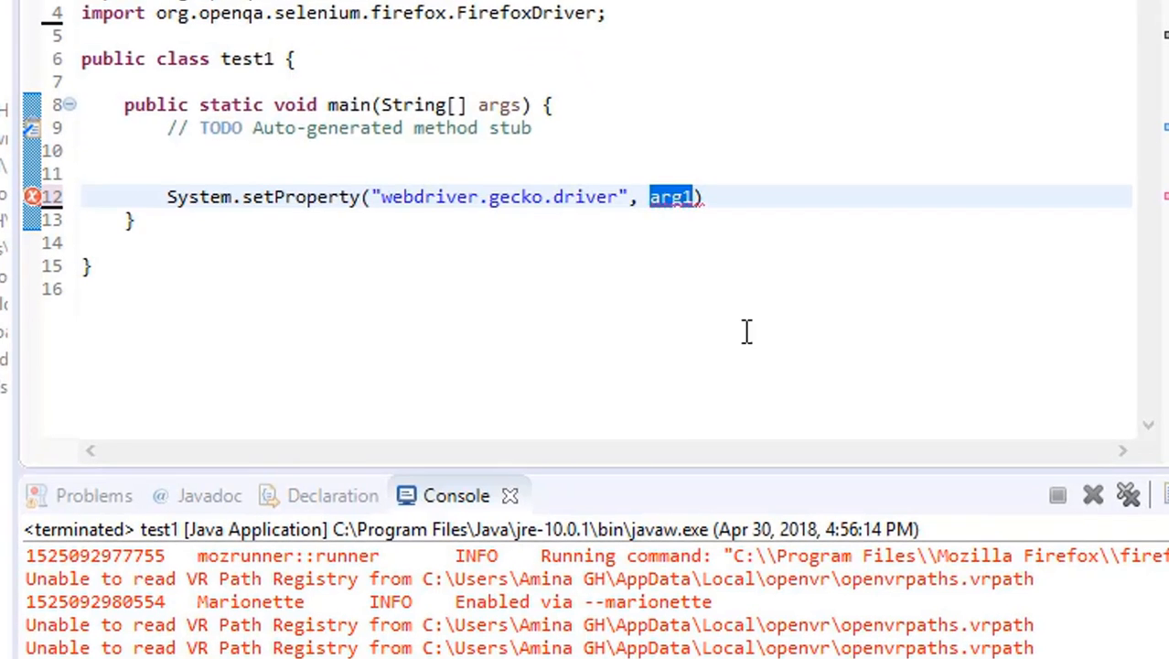
key(ctrl+v)
- Escape every backslash in the geckodriver.exe path by doubling it, and end the setProperty statement with a semicolon
text(\)
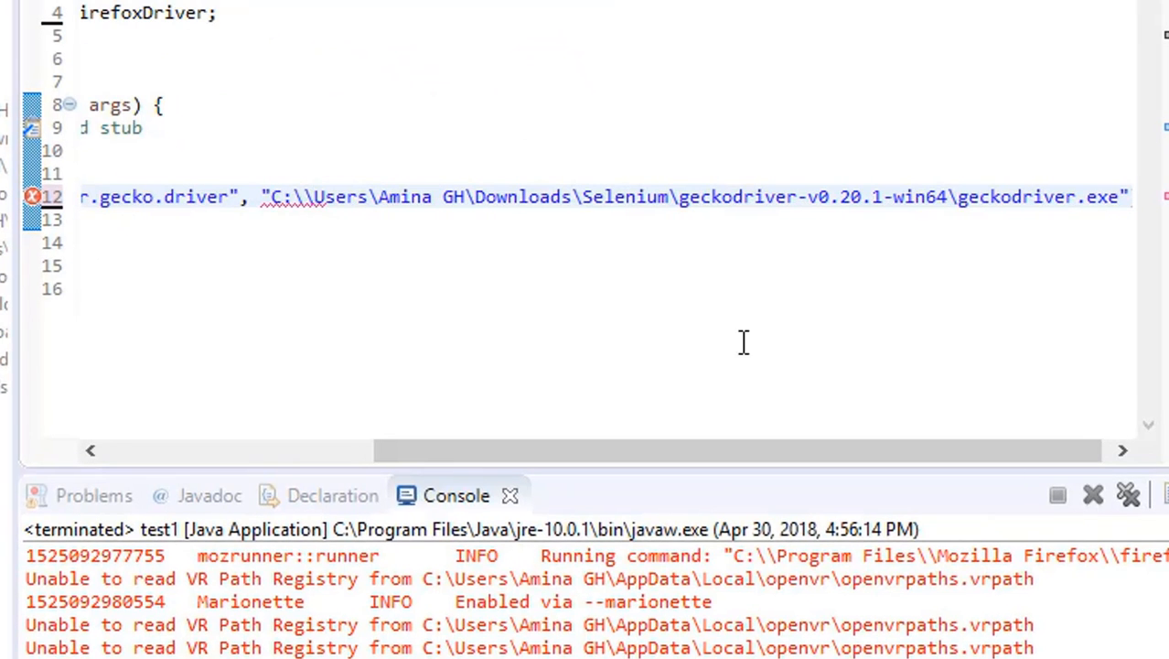
click(383, 197)
text(\)
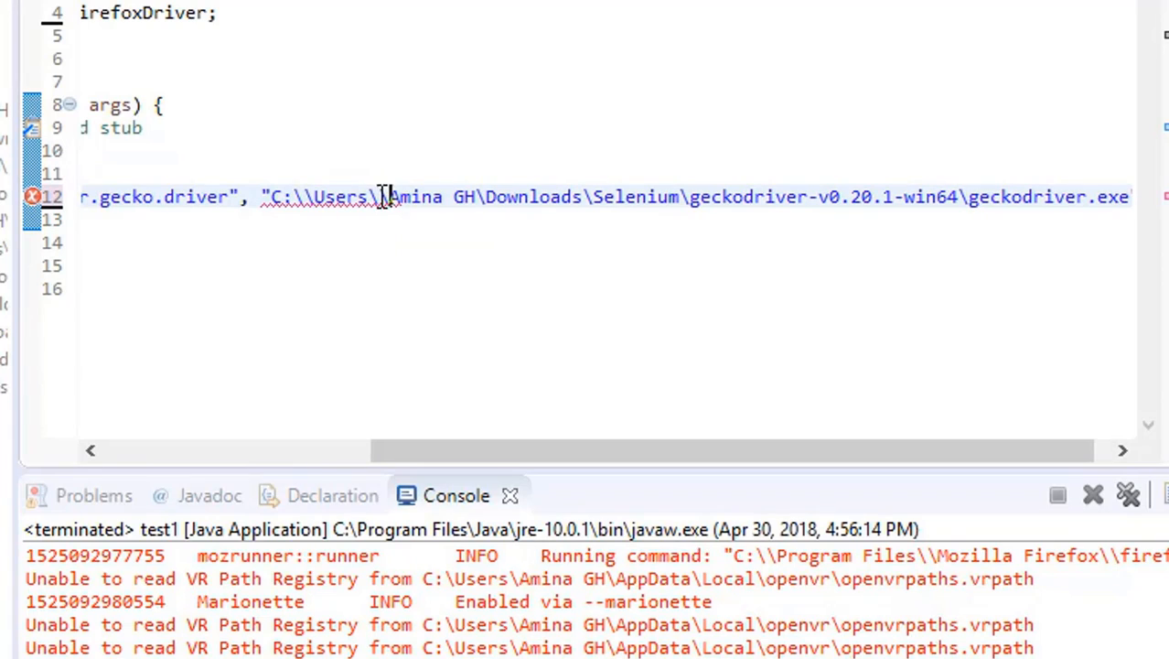
click(486, 197)
text(\\)
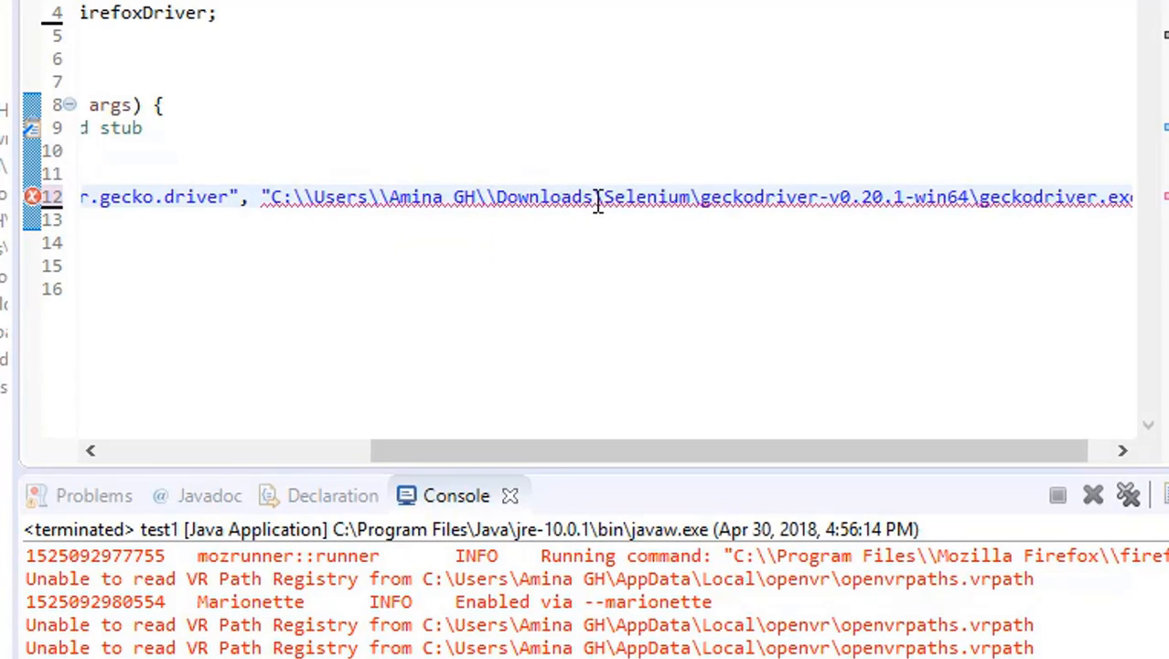
click(611, 196)
text(\)
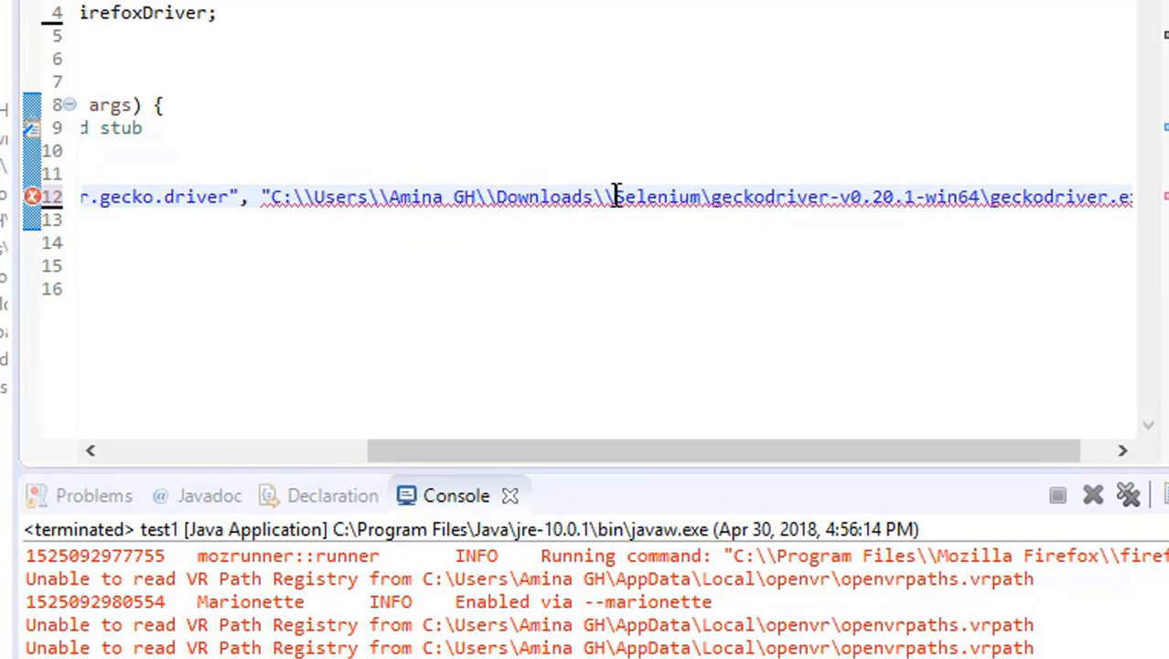
click(714, 197)
text(\)
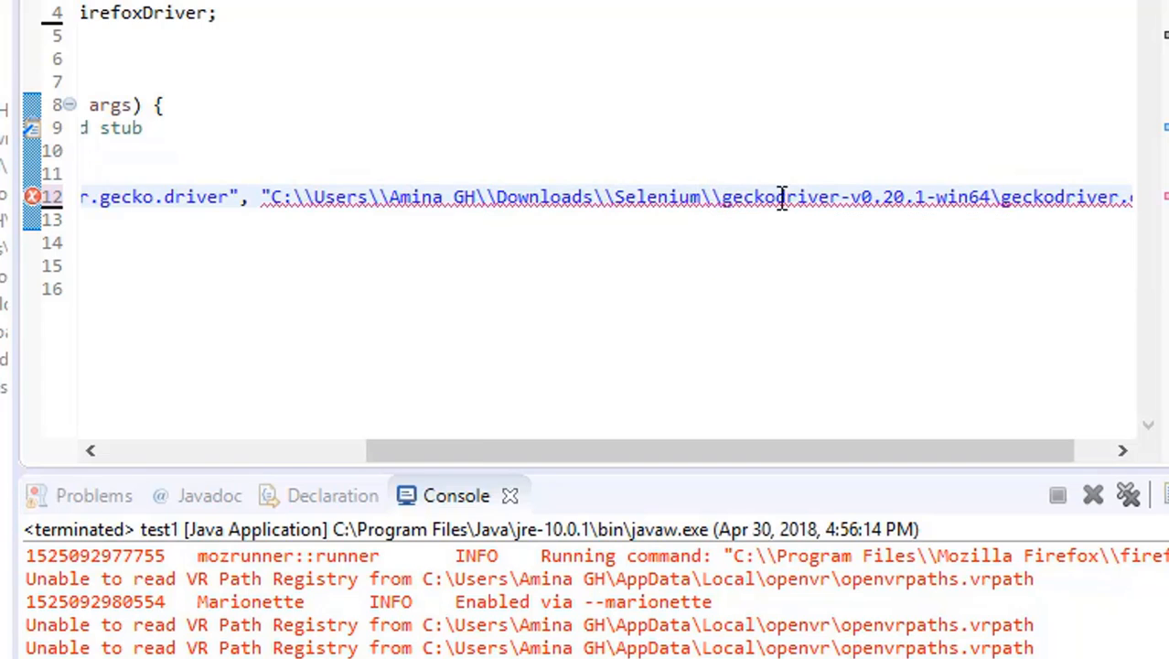
click(992, 196)
text(\)
drag(974, 452, 1059, 464)
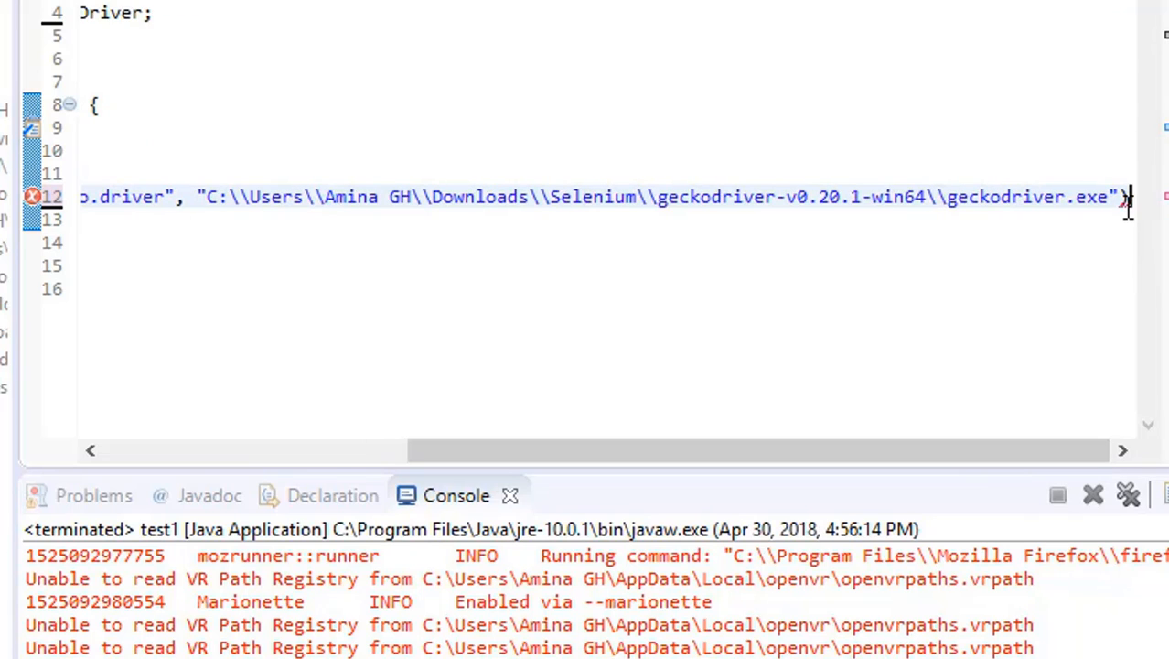
text(;)
drag(919, 441, 453, 446)
drag(720, 462, 1102, 484)
key(Return)
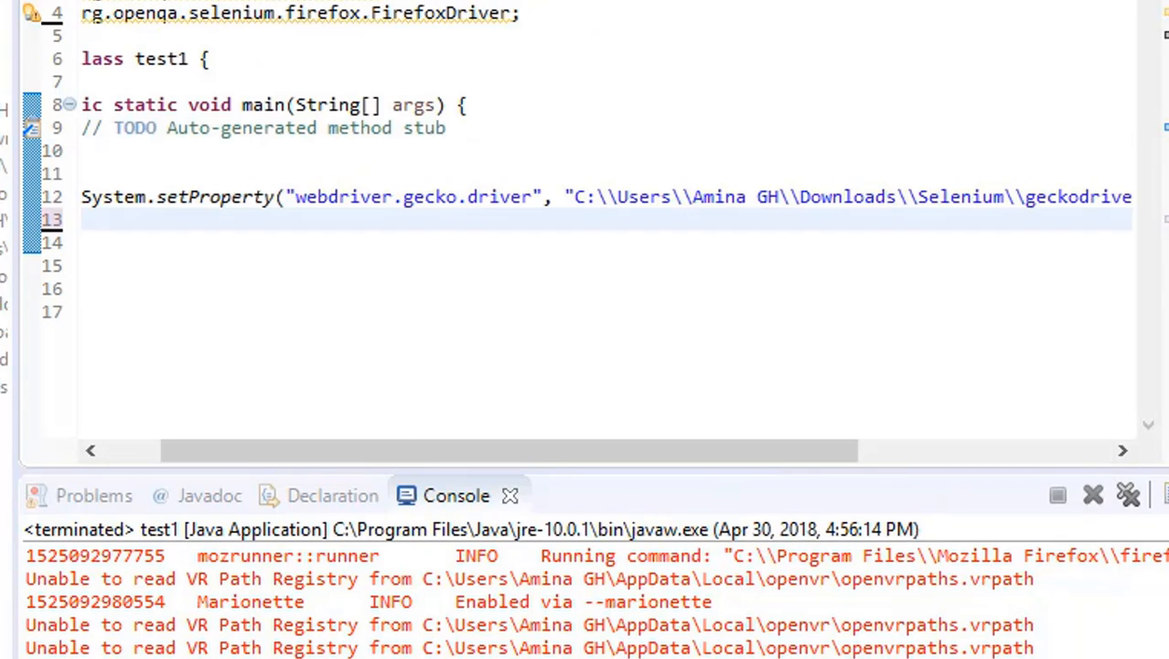
text(WebDe)
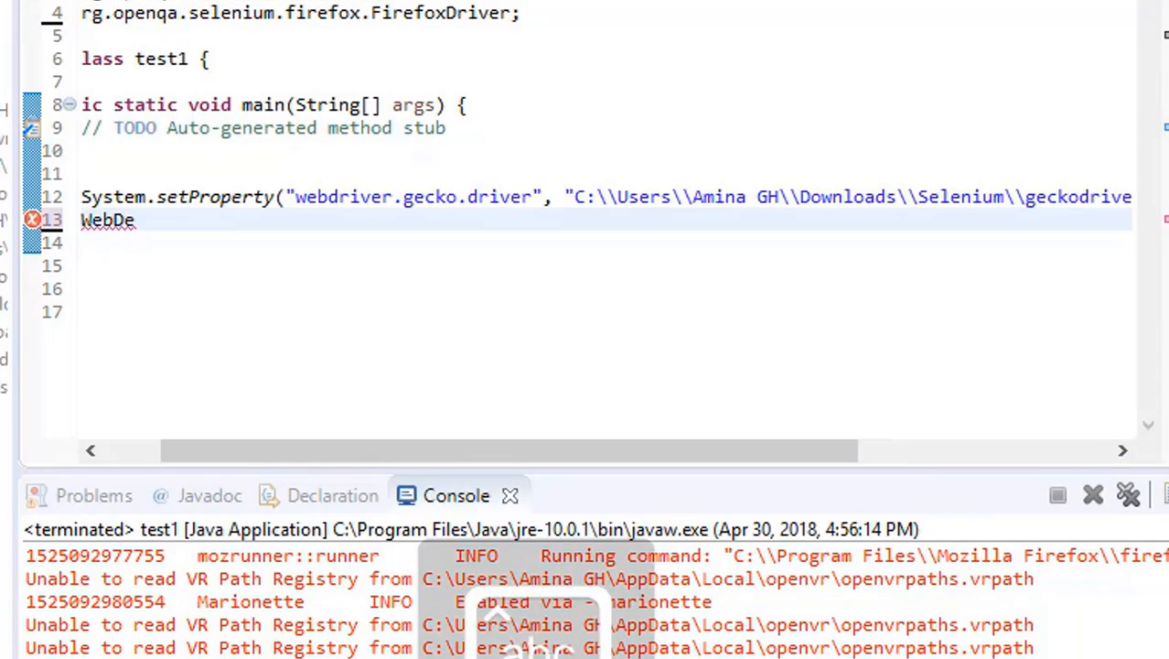
key(BackSpace)
text(ri)
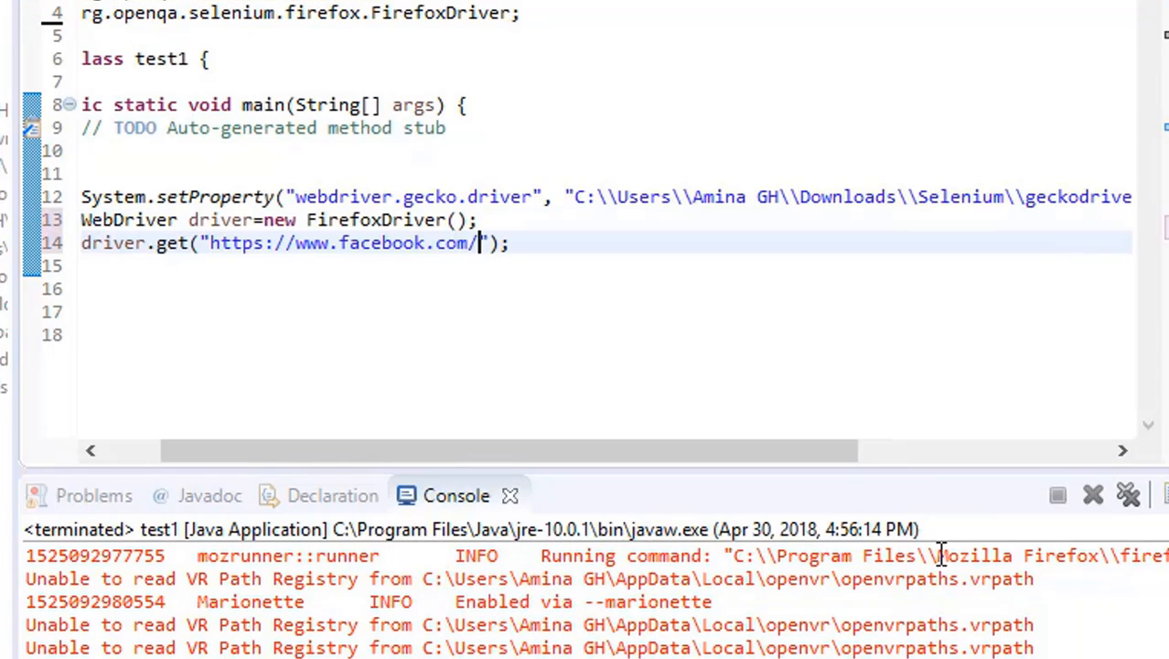
click(559, 245)
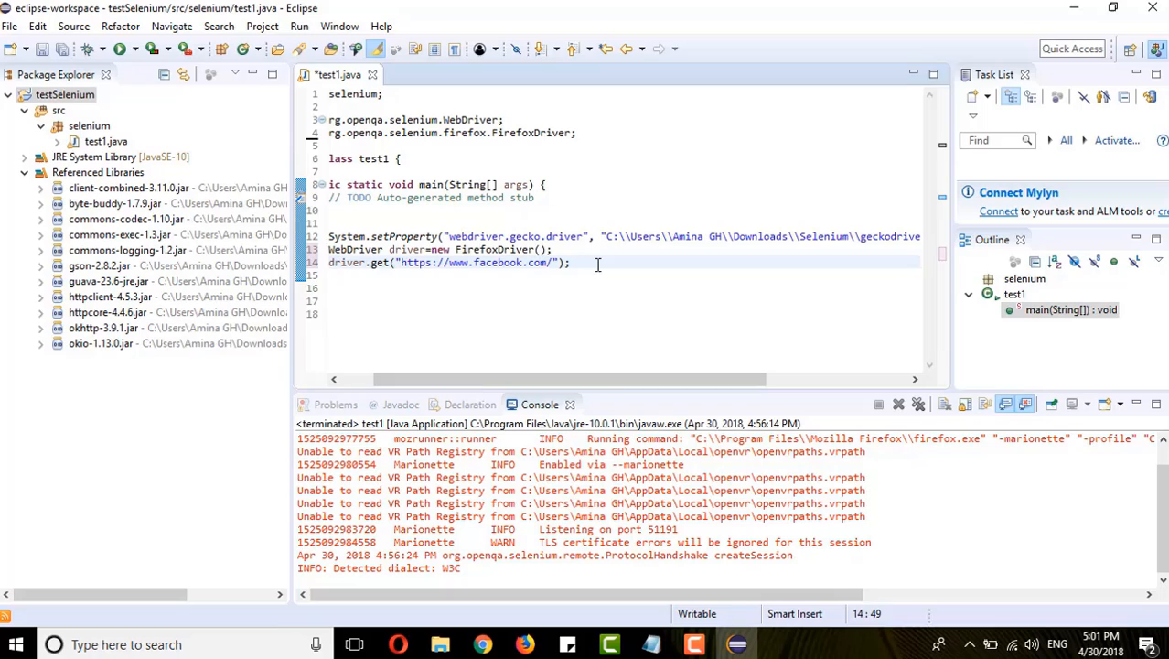
key(Return)
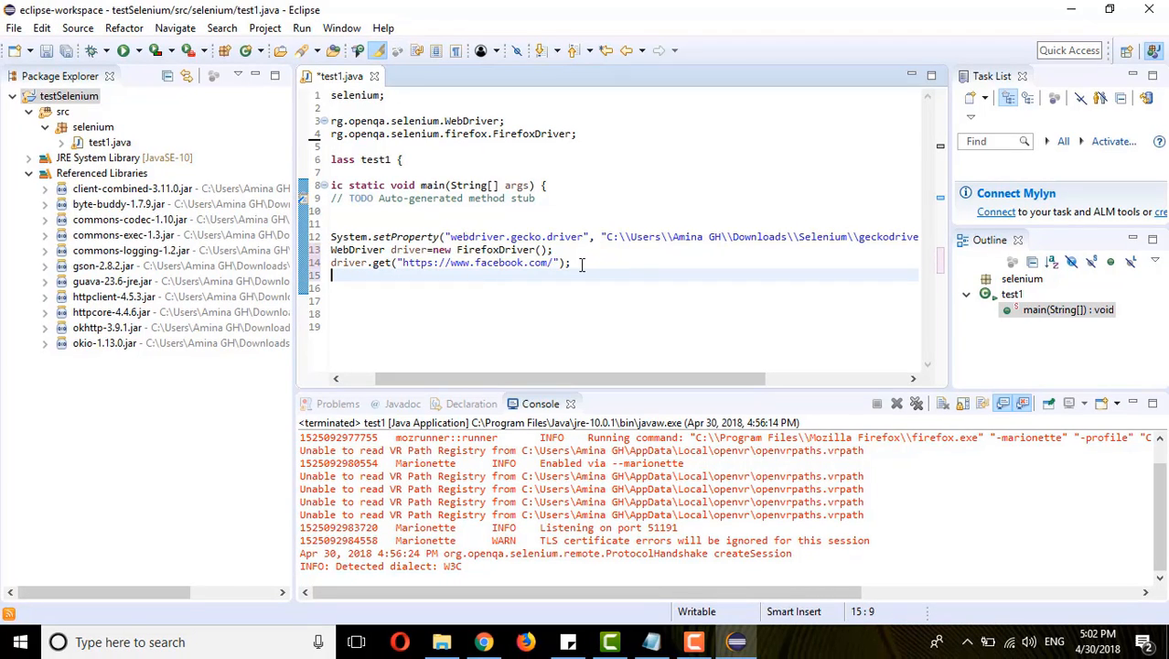
- Save test1.java and run it as a Java Application
key(ctrl+s)
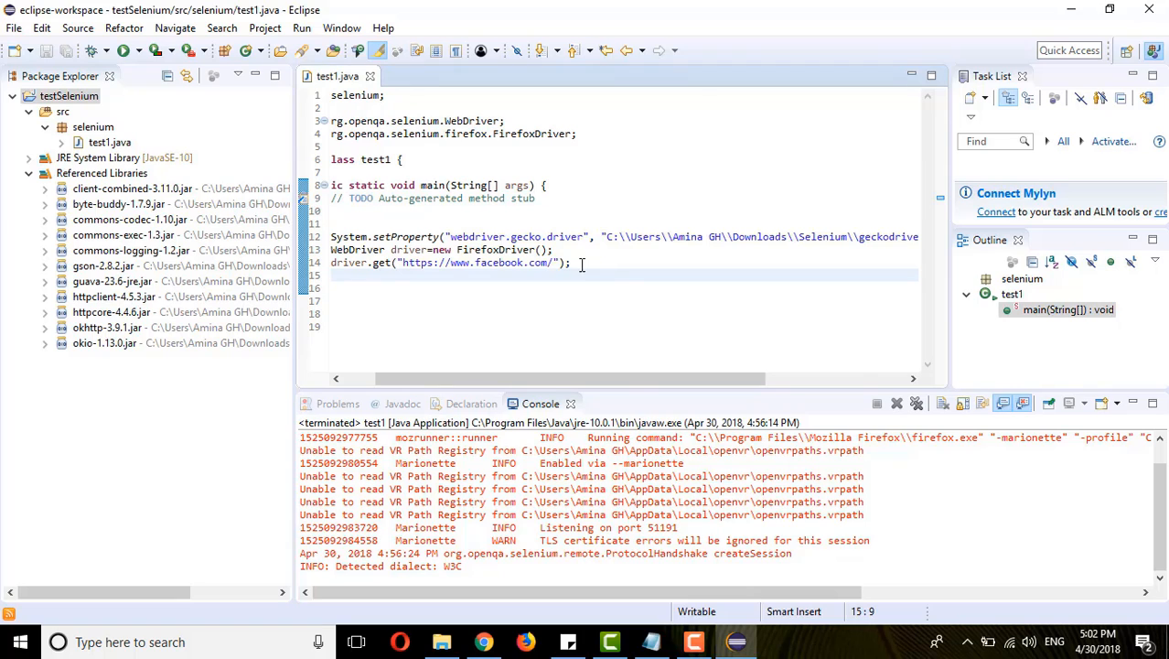
right_click(581, 264)
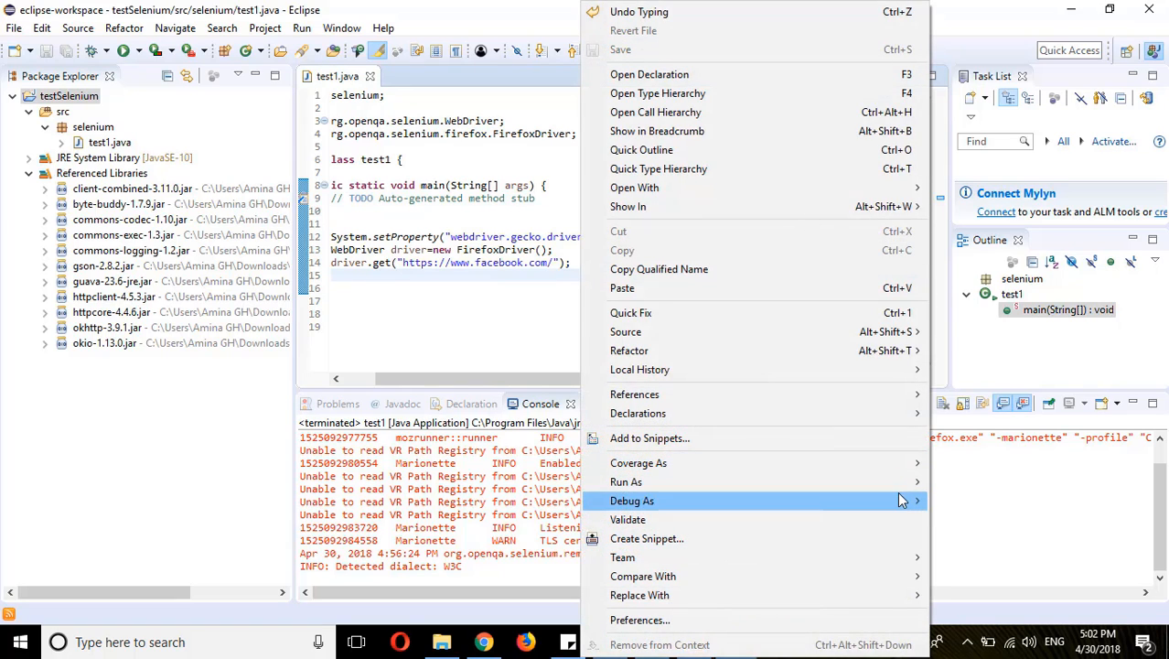
mouse_move(896, 486)
click(993, 482)
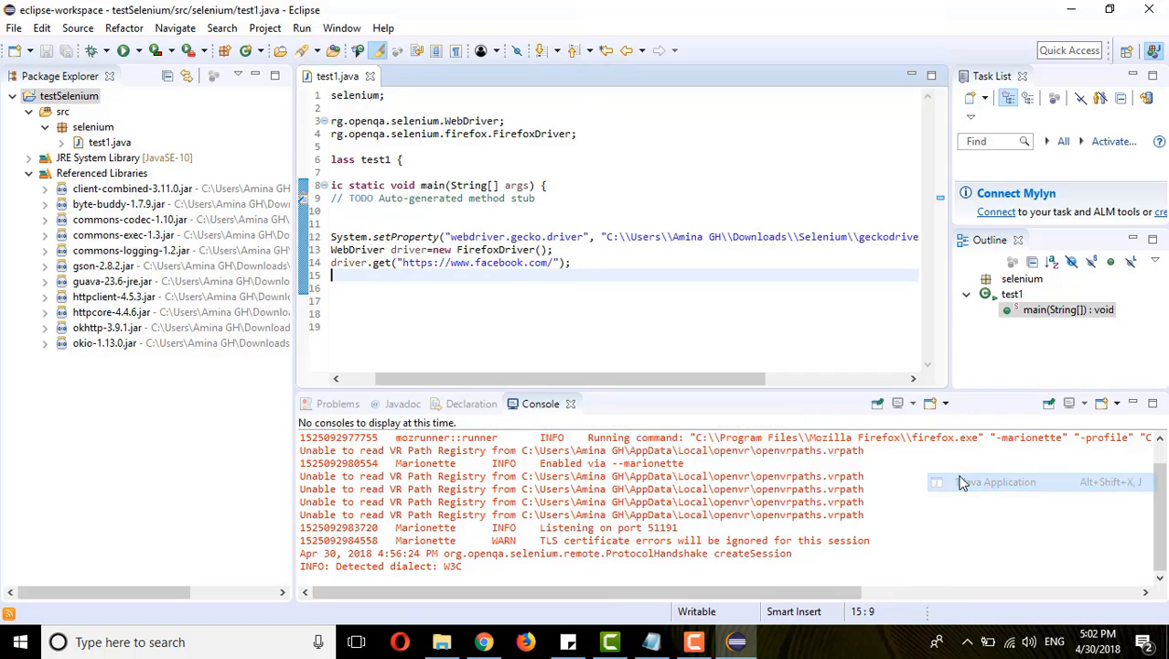